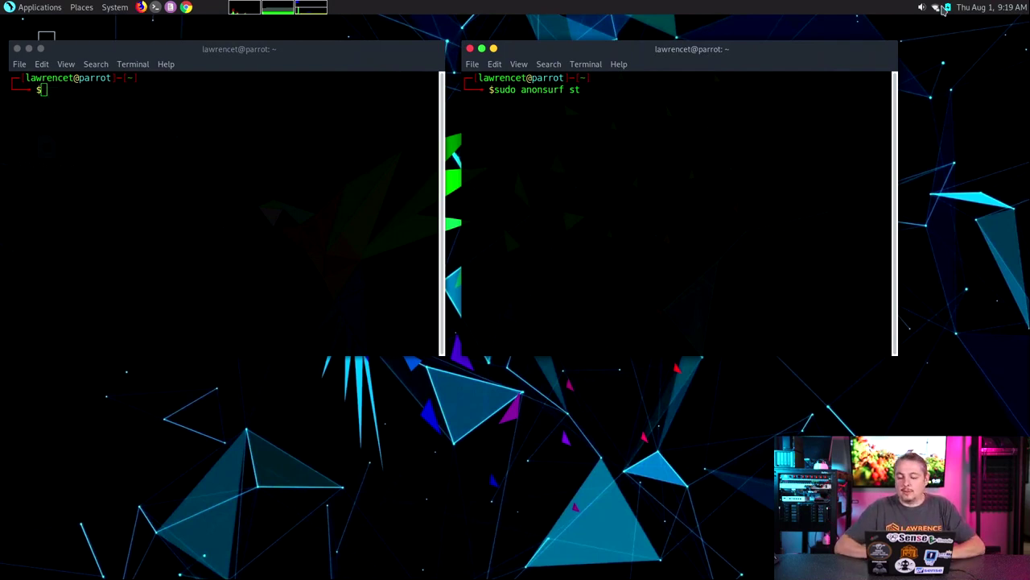
# - Check the VPN connections entry in the system's network list, then close the list
pyautogui.click(940, 7)
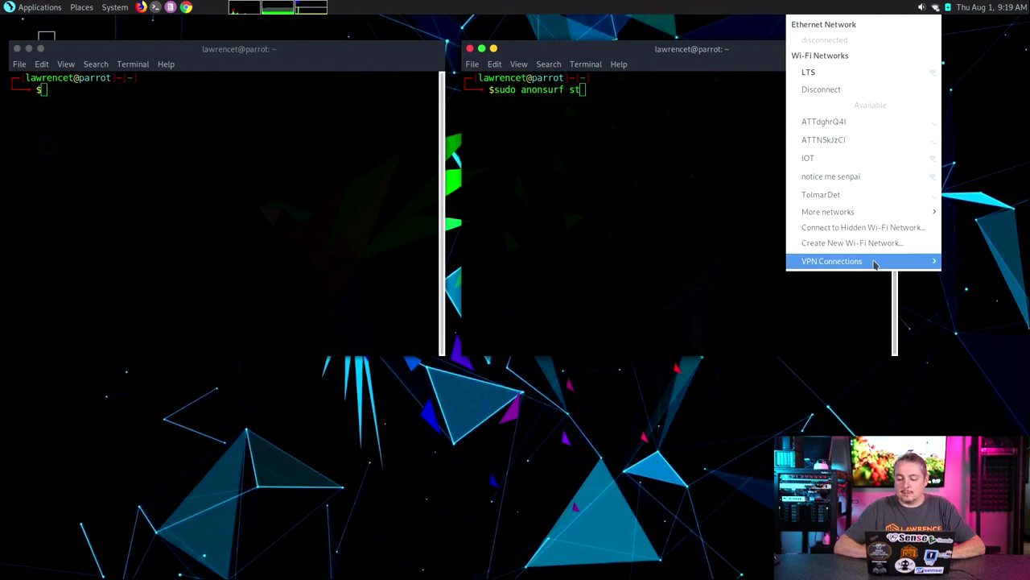
pyautogui.moveTo(875, 262)
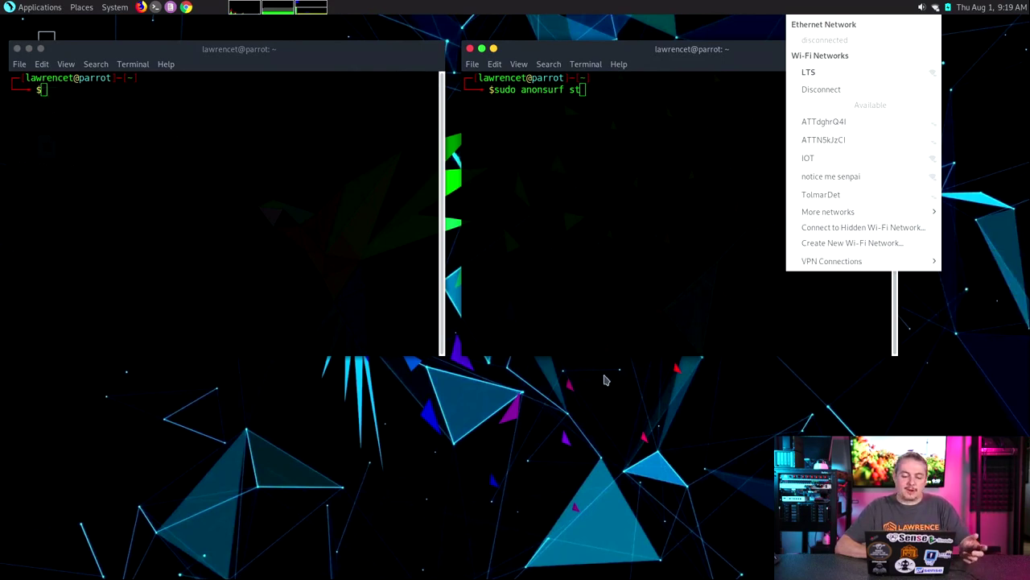
pyautogui.click(614, 278)
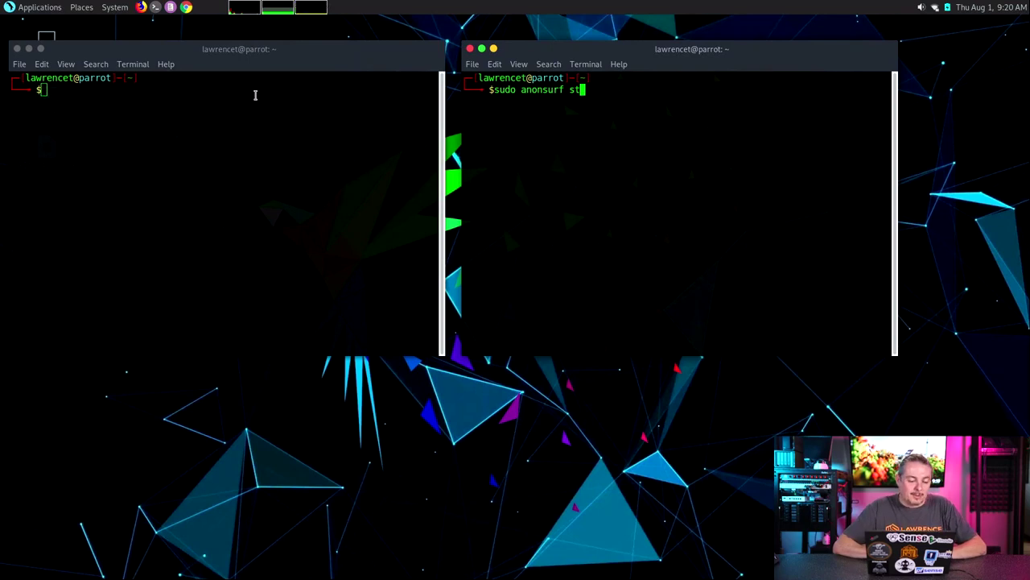
# - Launch Firefox with the Parrot profile and load ifconfig.co
pyautogui.click(141, 8)
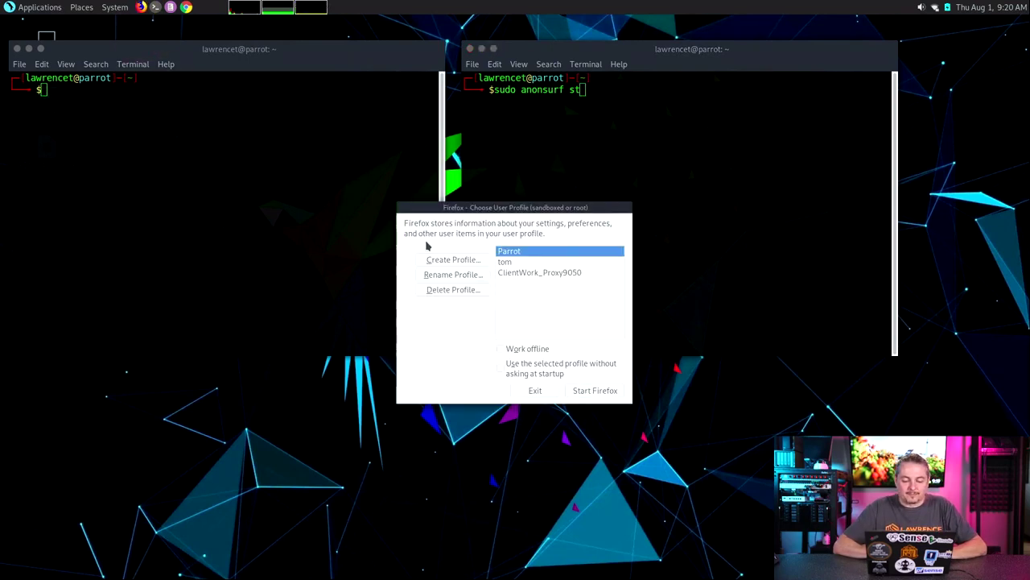
pyautogui.click(611, 392)
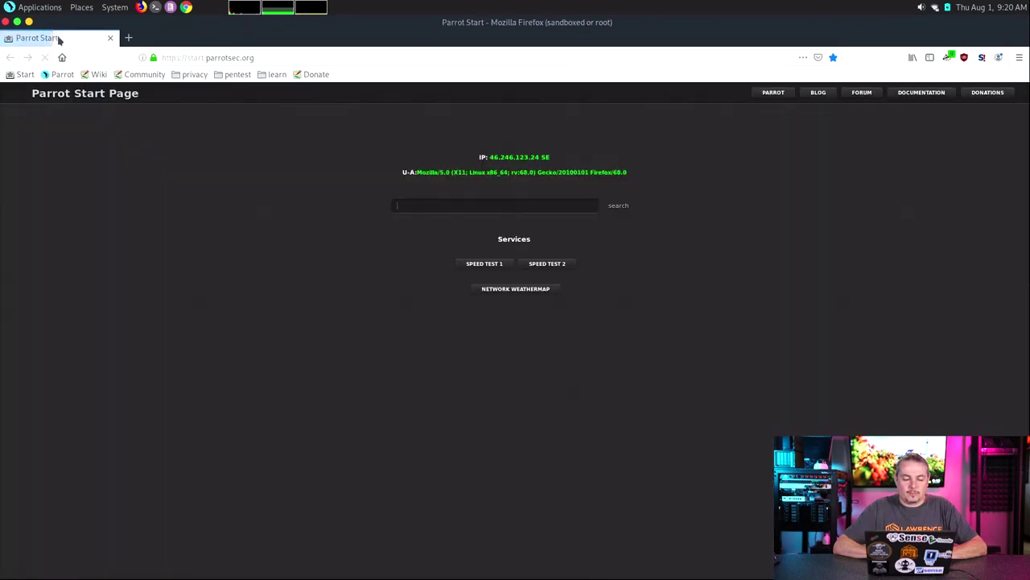
pyautogui.tripleClick(503, 158)
pyautogui.click(272, 61)
pyautogui.hotkey('ctrl', 'a')
pyautogui.write('if')
pyautogui.press('Return')
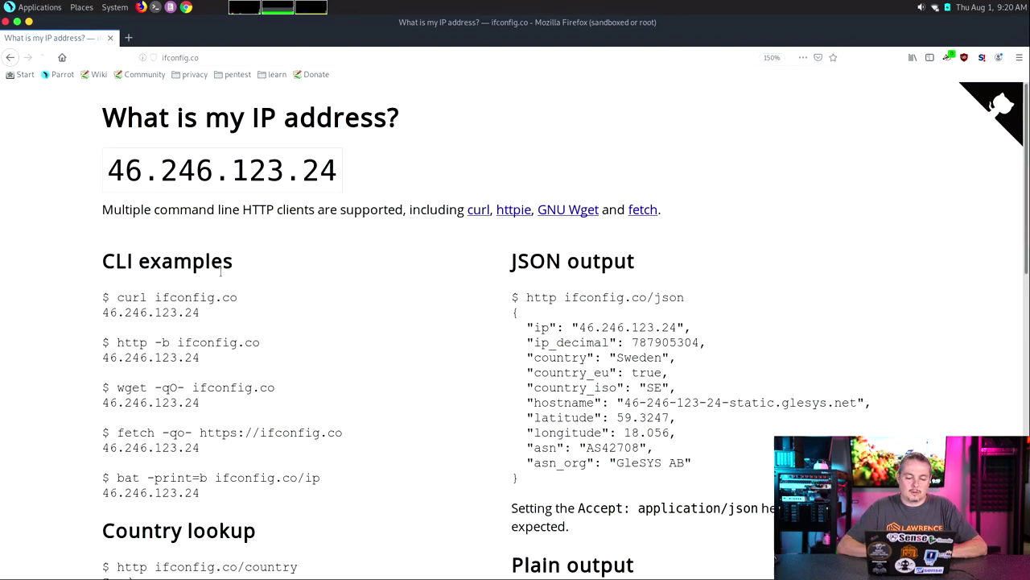
# - Examine the country lookup and ISO code reported for the public IP on ifconfig.co
pyautogui.scroll(-5, 422, 365)
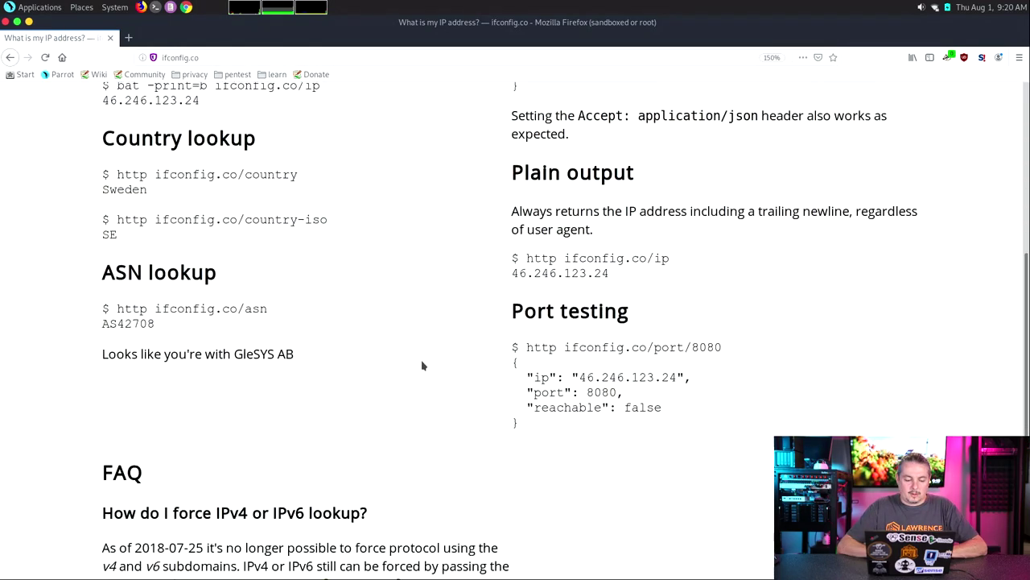
pyautogui.doubleClick(110, 207)
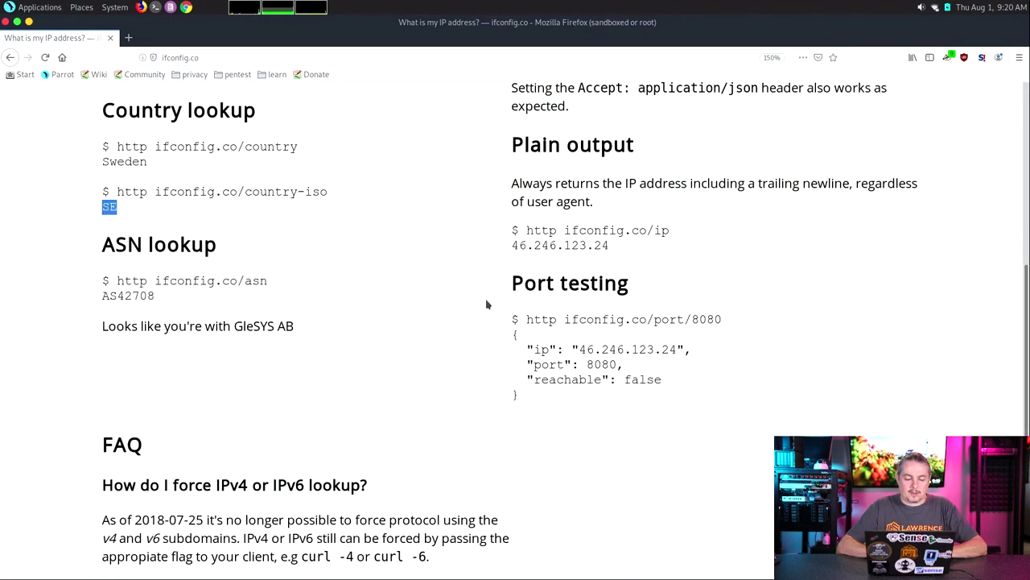
pyautogui.scroll(5, 486, 302)
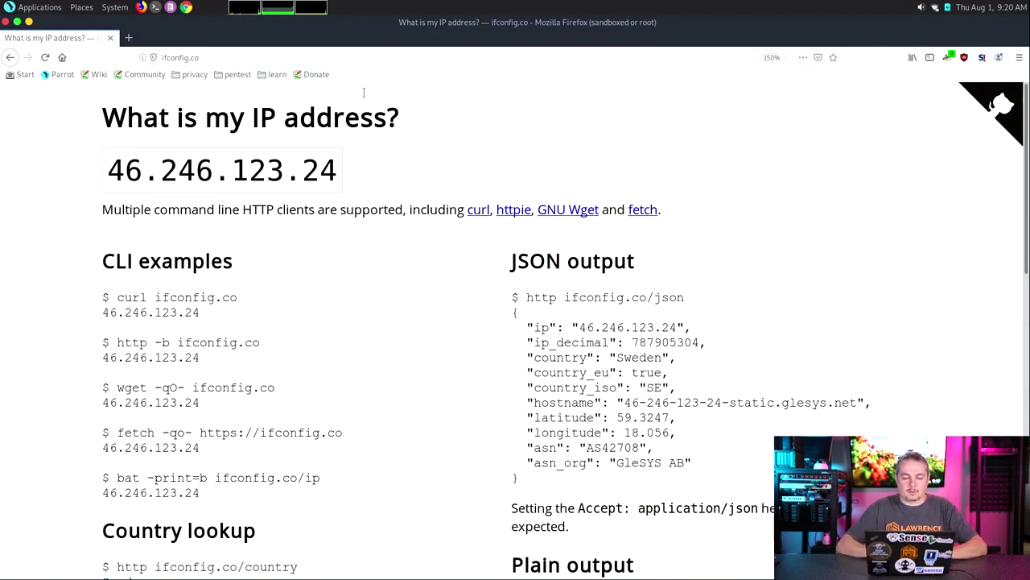
# - Switch to the terminal with the unfinished command, run "sudo anonsurf start", and allow AnonSurf to kill dangerous applications and clean caches
pyautogui.hotkey('alt', 'Tab')
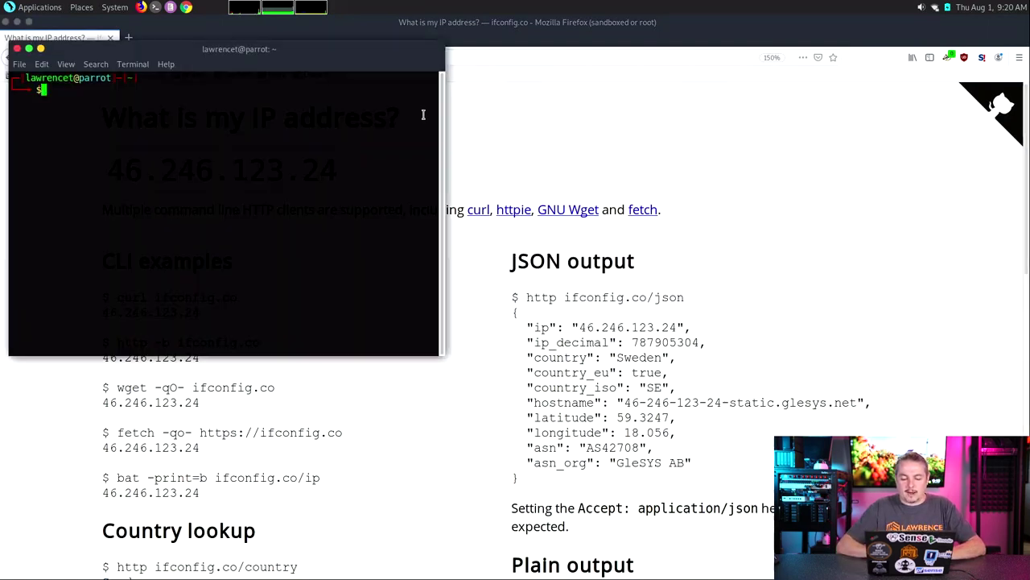
pyautogui.hotkey('alt', 'Tab')
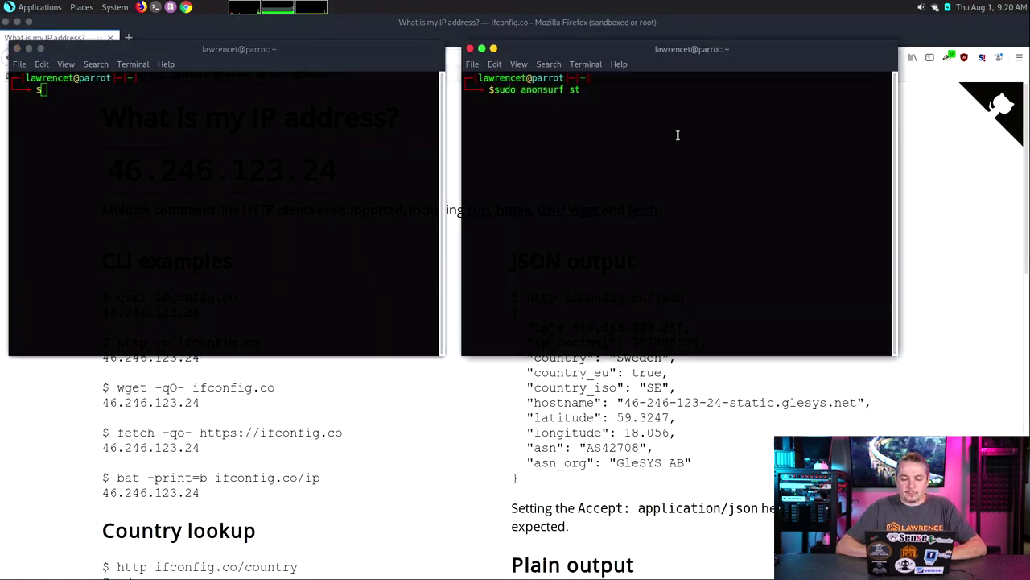
pyautogui.write('art')
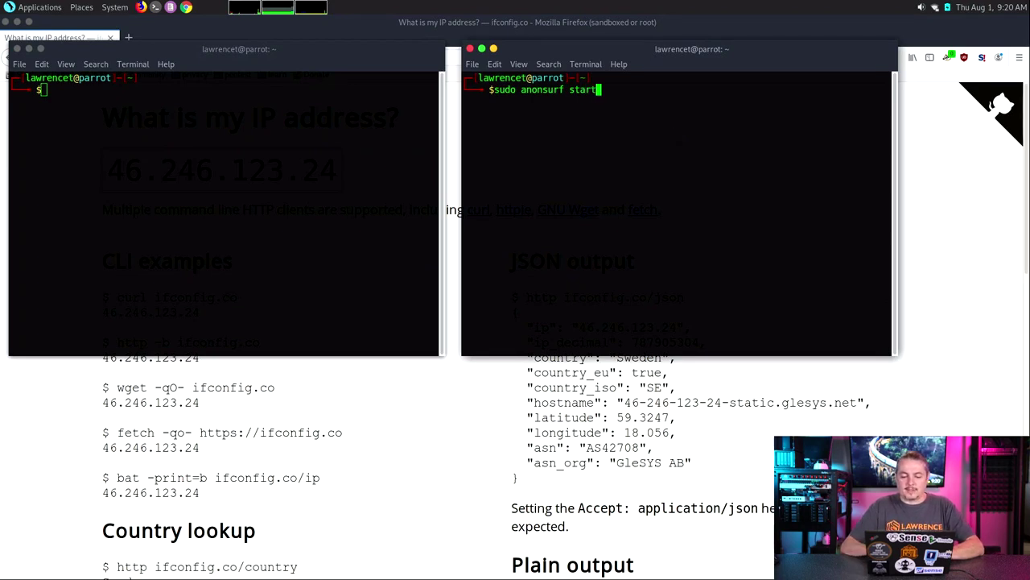
pyautogui.press('Return')
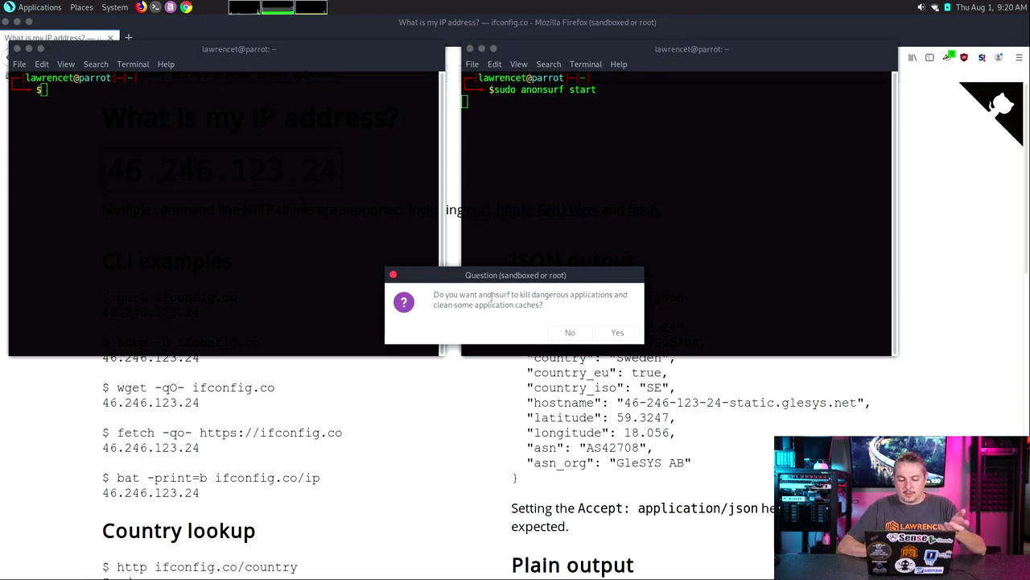
pyautogui.click(617, 335)
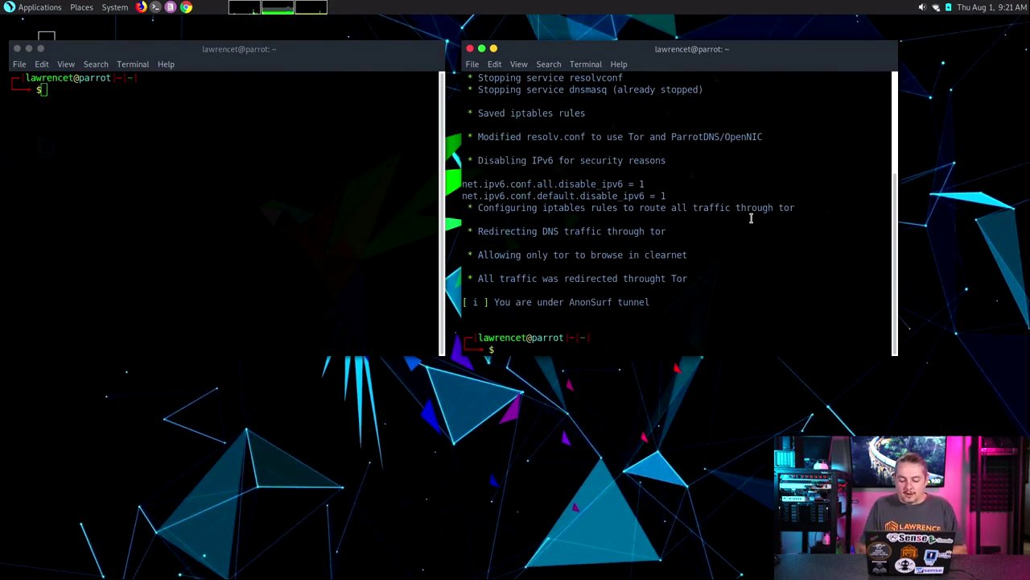
# - Run "sudo anonsurf" without an option to list its usage help
pyautogui.press('Up')
pyautogui.press('BackSpace')
pyautogui.press('BackSpace')
pyautogui.press('BackSpace')
pyautogui.press('BackSpace')
pyautogui.press('BackSpace')
pyautogui.press('Return')
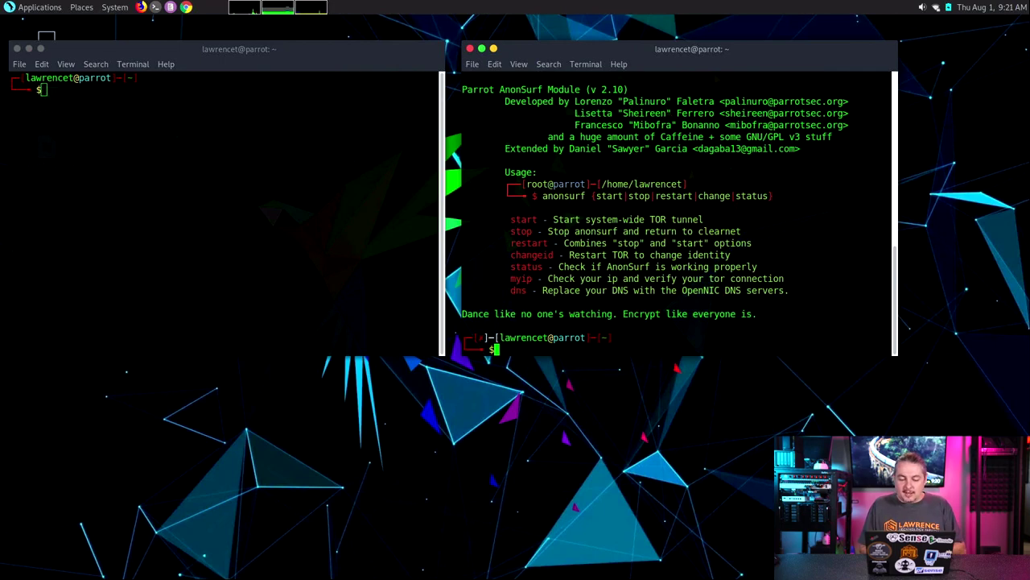
# - Check the Tor service with "sudo anonsurf status" and leave the status output
pyautogui.press('Up')
pyautogui.write('status')
pyautogui.press('Return')
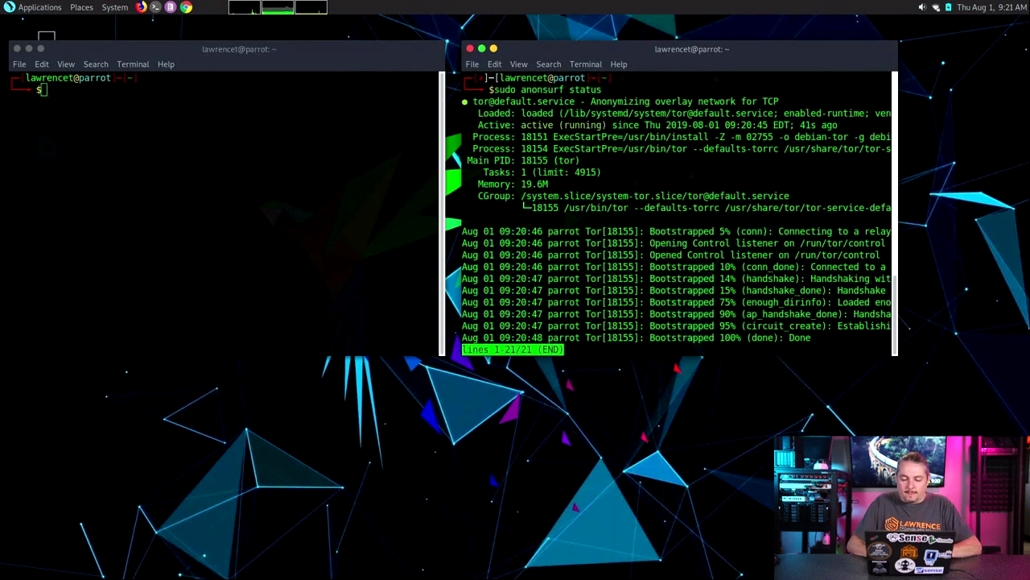
pyautogui.press('q')
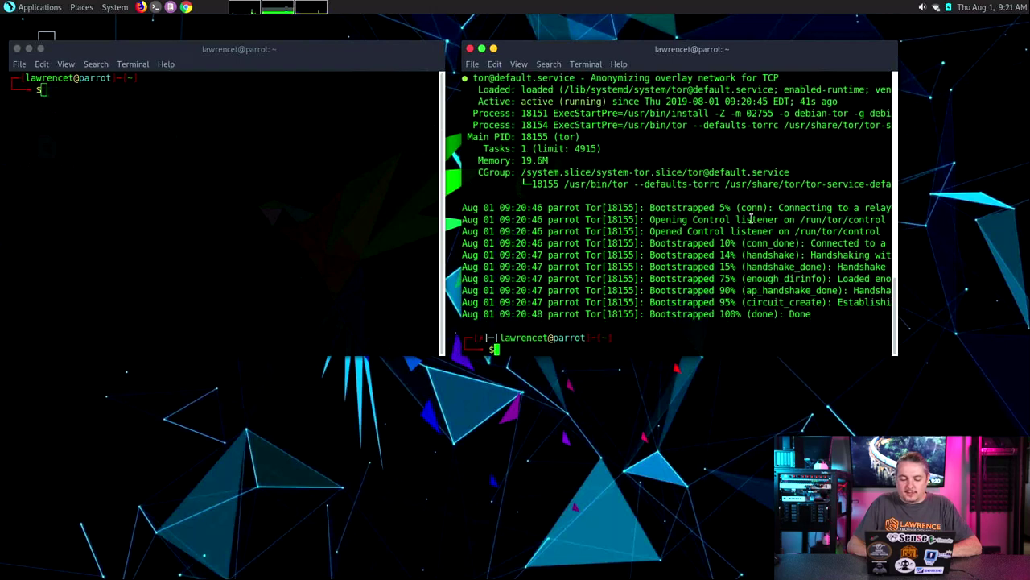
# - Ping news.com from the other terminal and stop after a couple of replies
pyautogui.click(268, 168)
pyautogui.write('ping news.com')
pyautogui.press('Return')
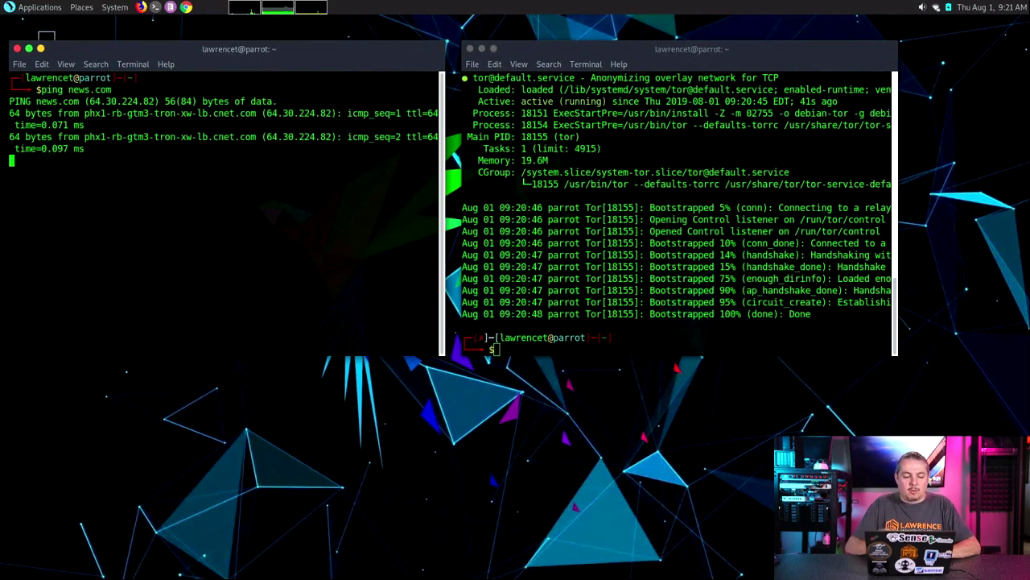
pyautogui.hotkey('ctrl', 'c')
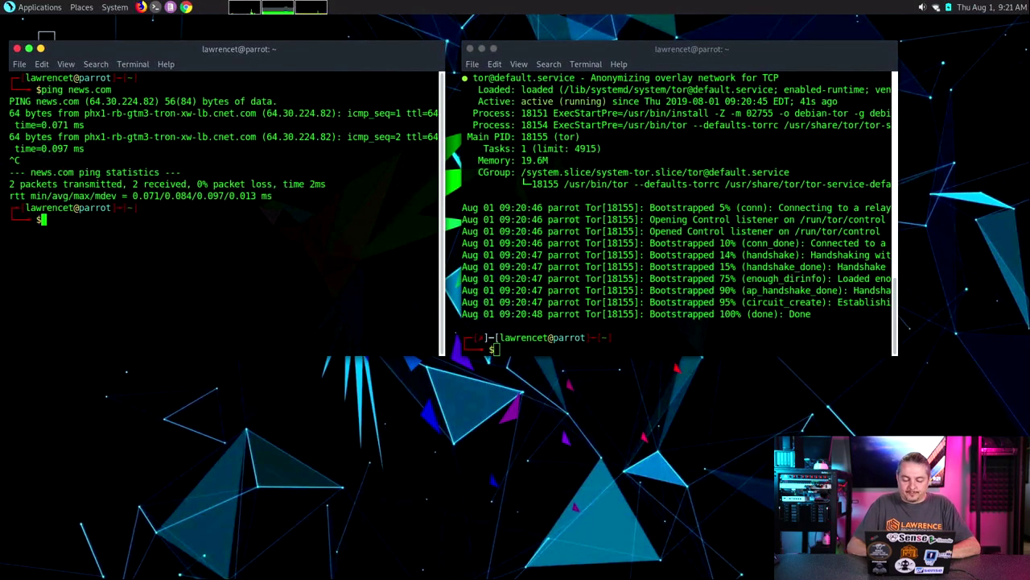
# - Relaunch Firefox with the Parrot profile and load ifconfig.co again through the AnonSurf tunnel
pyautogui.click(141, 8)
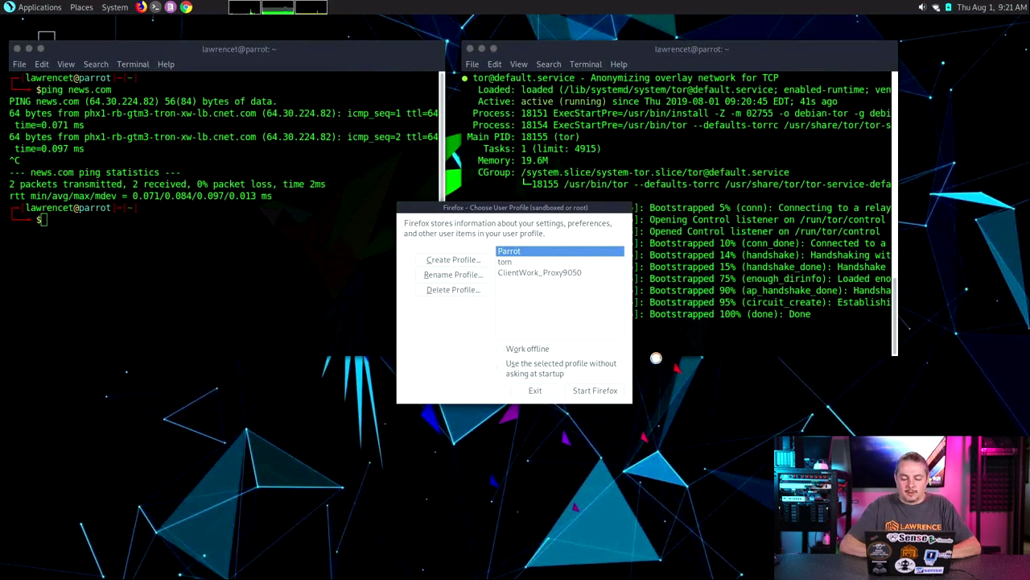
pyautogui.click(596, 391)
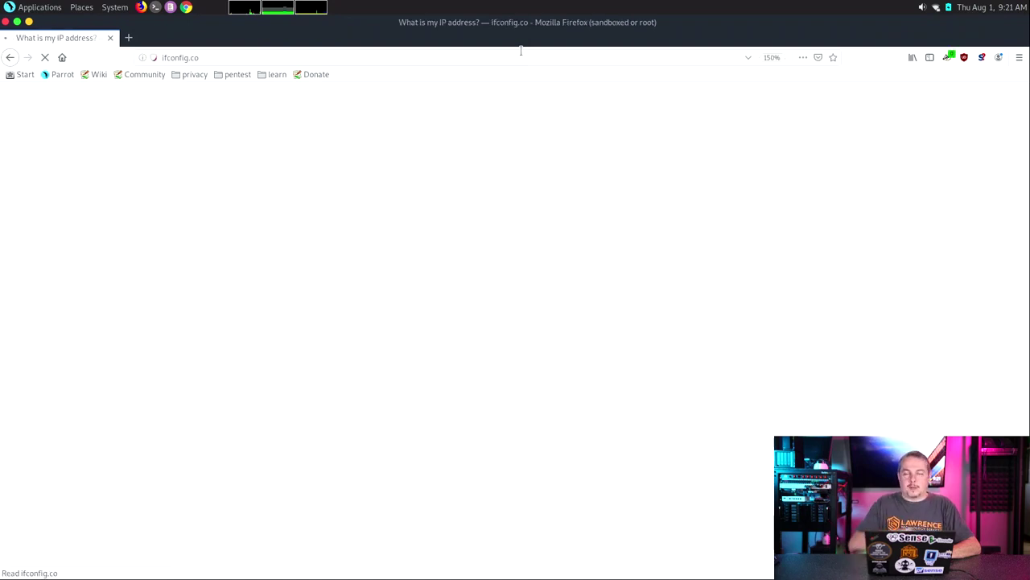
pyautogui.click(62, 74)
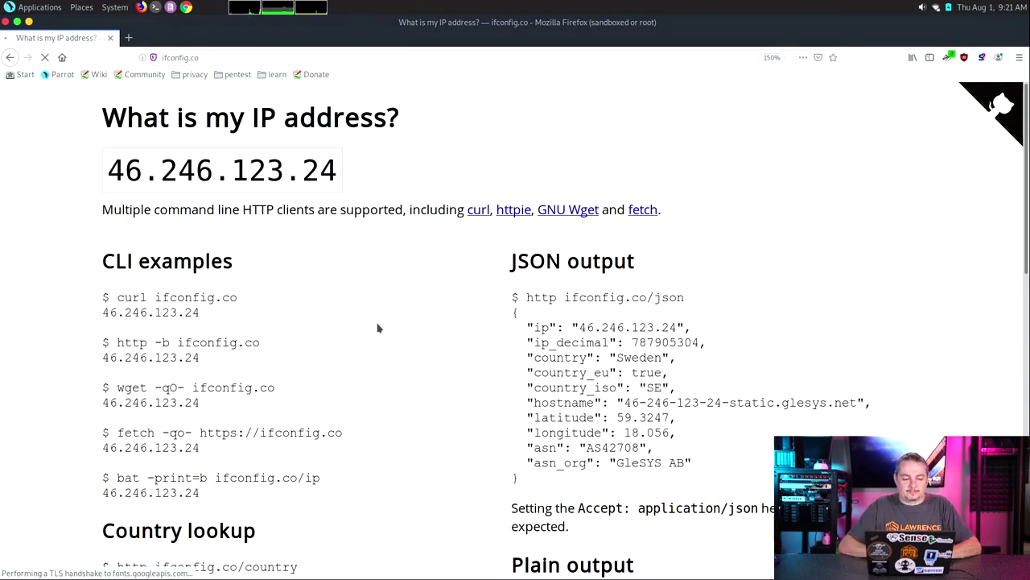
pyautogui.scroll(-3, 377, 327)
pyautogui.scroll(3, 378, 327)
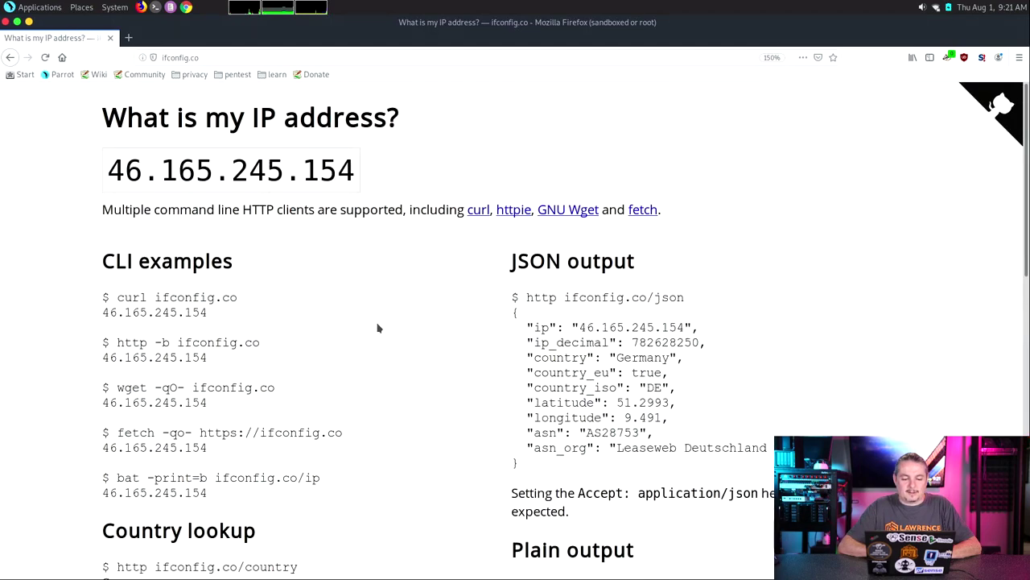
# - Examine the country and ASN lookup for the new public IP on ifconfig.co
pyautogui.scroll(-6, 375, 293)
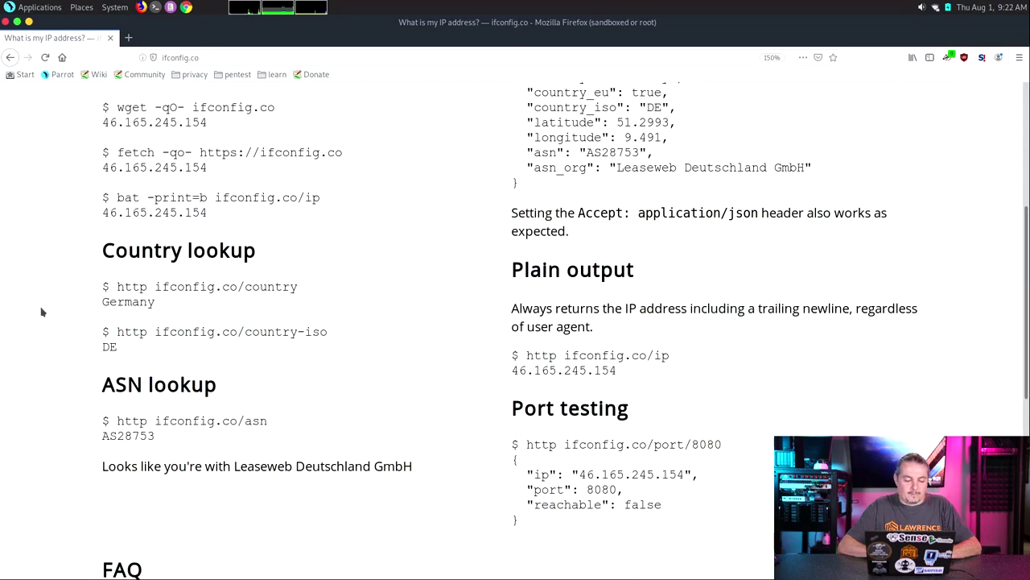
pyautogui.moveTo(98, 346); pyautogui.dragTo(132, 330)
pyautogui.click(135, 320)
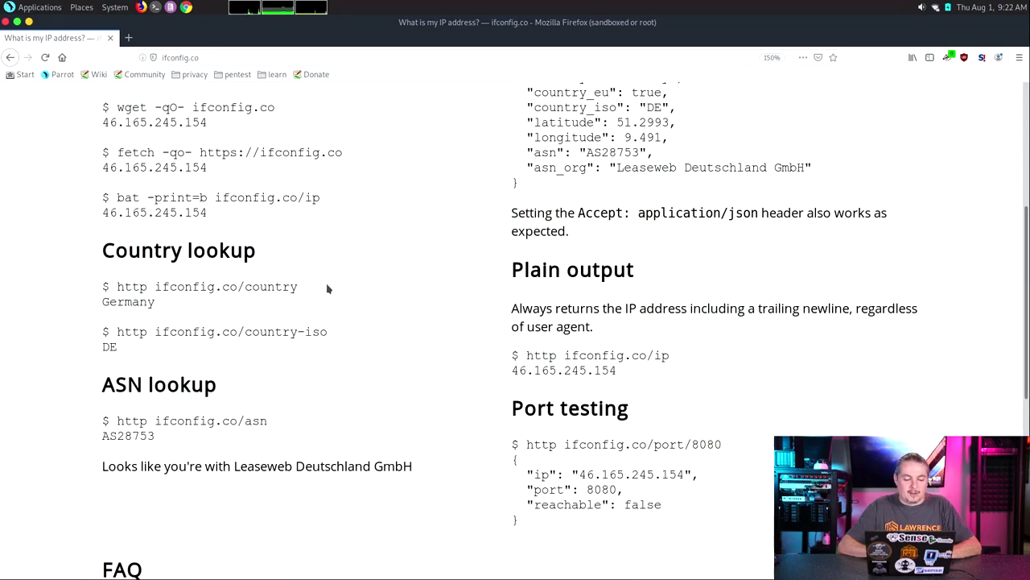
pyautogui.scroll(6, 326, 283)
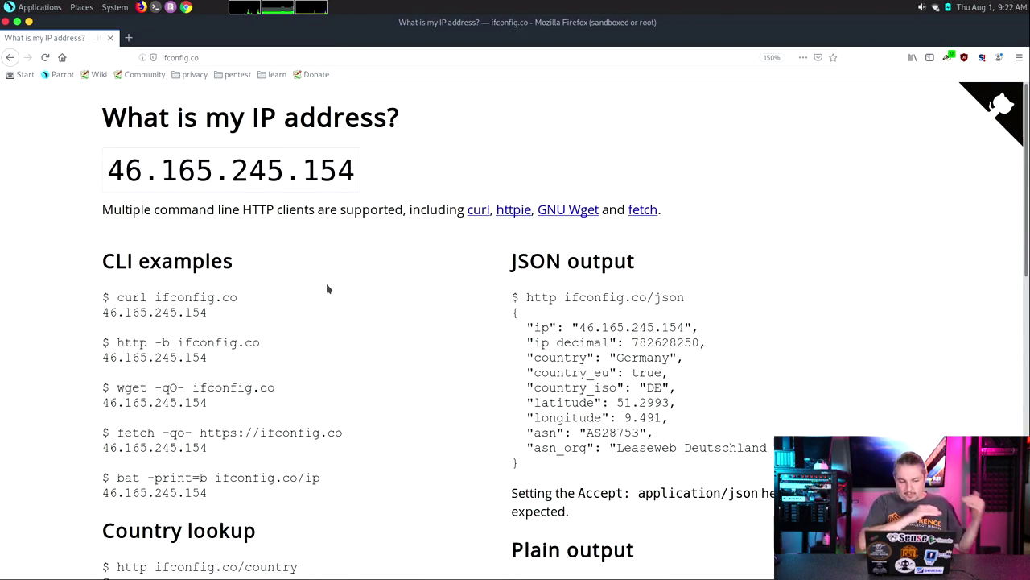
# - Switch to the terminal used for the ping, check the public IP with "lynx ifconfig.me", and quit Lynx
pyautogui.hotkey('alt', 'Tab')
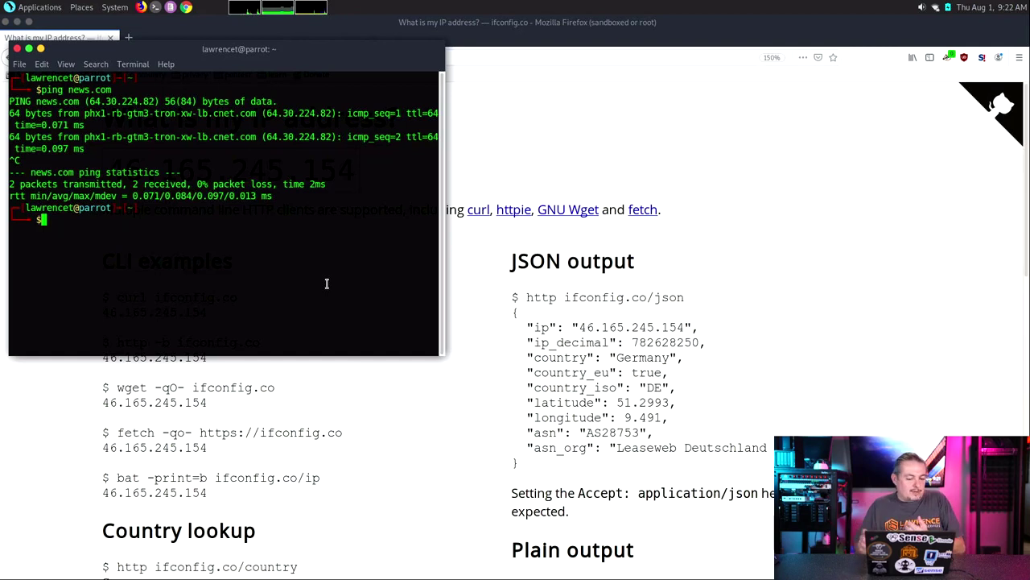
pyautogui.press('Up')
pyautogui.press('Up')
pyautogui.press('Up')
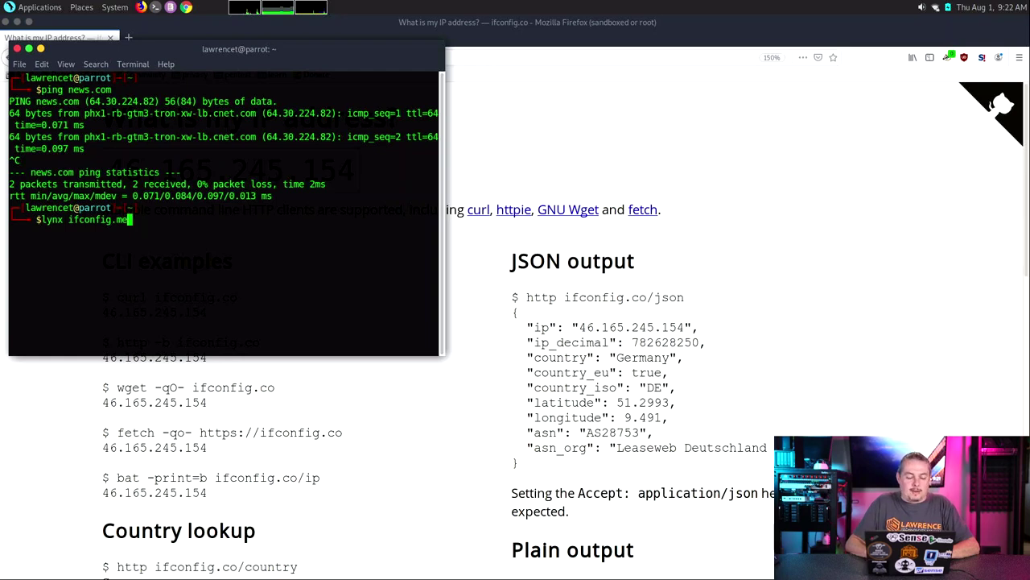
pyautogui.press('Return')
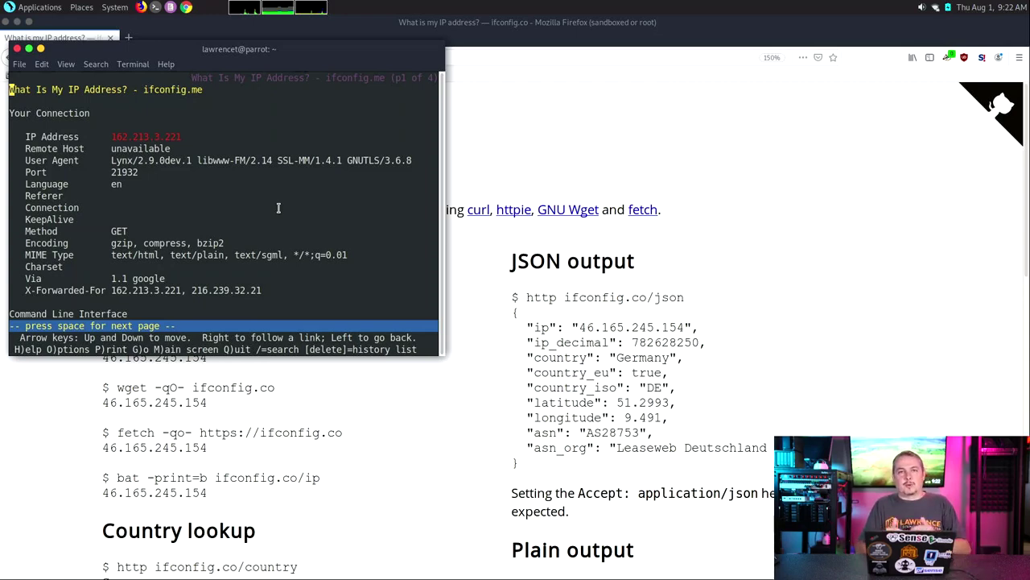
pyautogui.press('q')
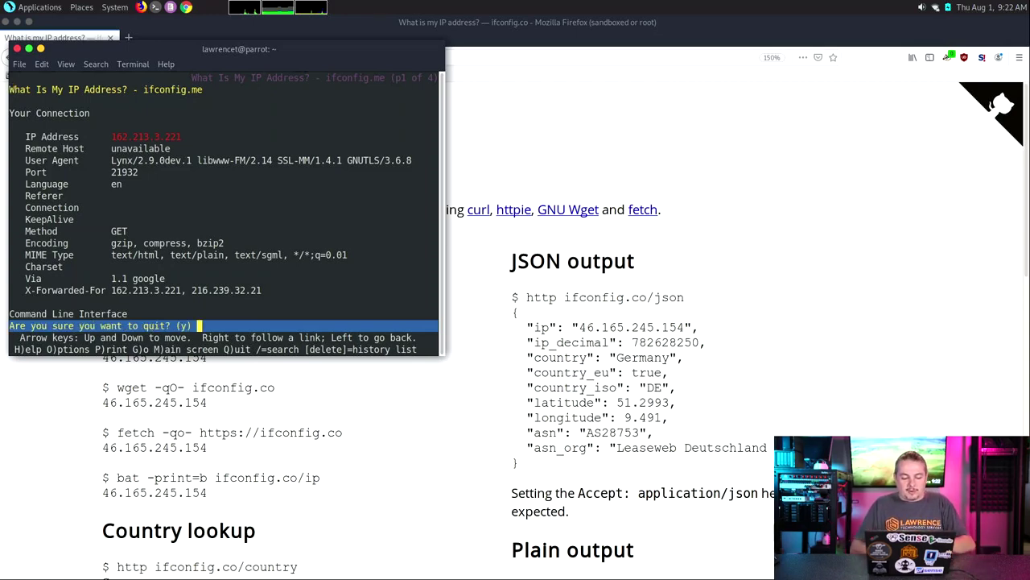
pyautogui.press('y')
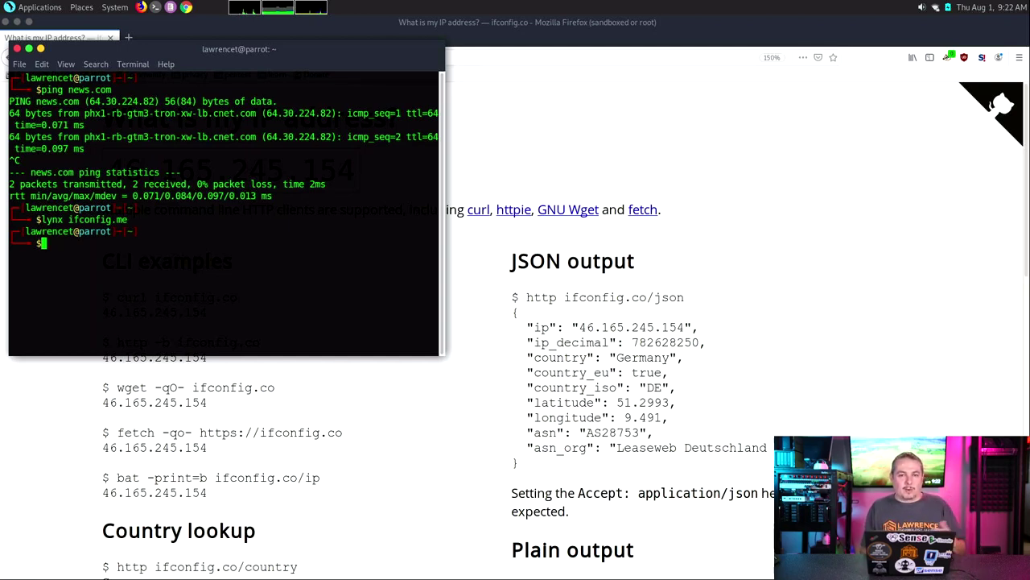
# - In the AnonSurf terminal, run "sudo anonsurf" without an option to list its usage help and maximize that window
pyautogui.hotkey('alt', 'Tab')
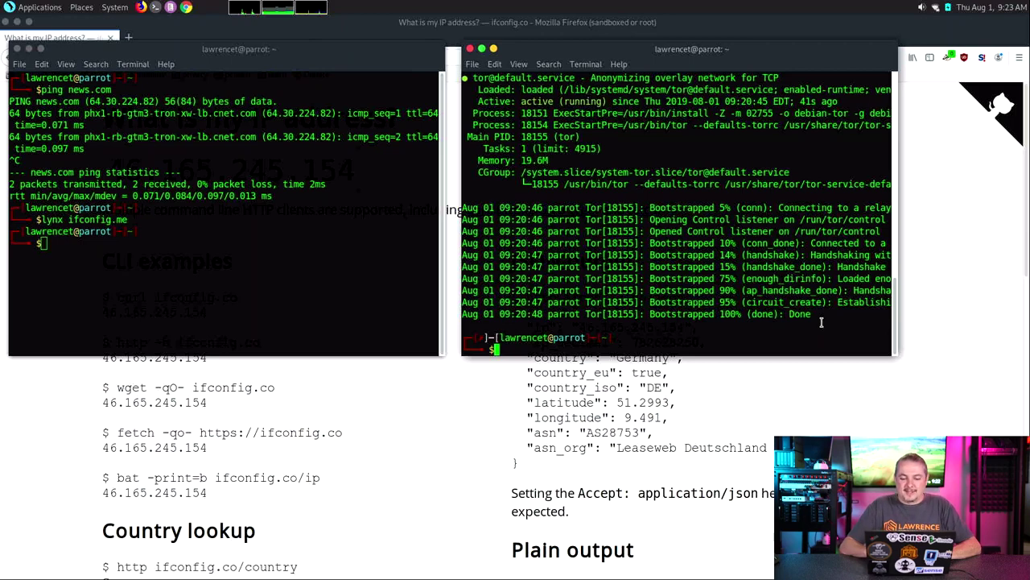
pyautogui.write('sudo anonsurf status')
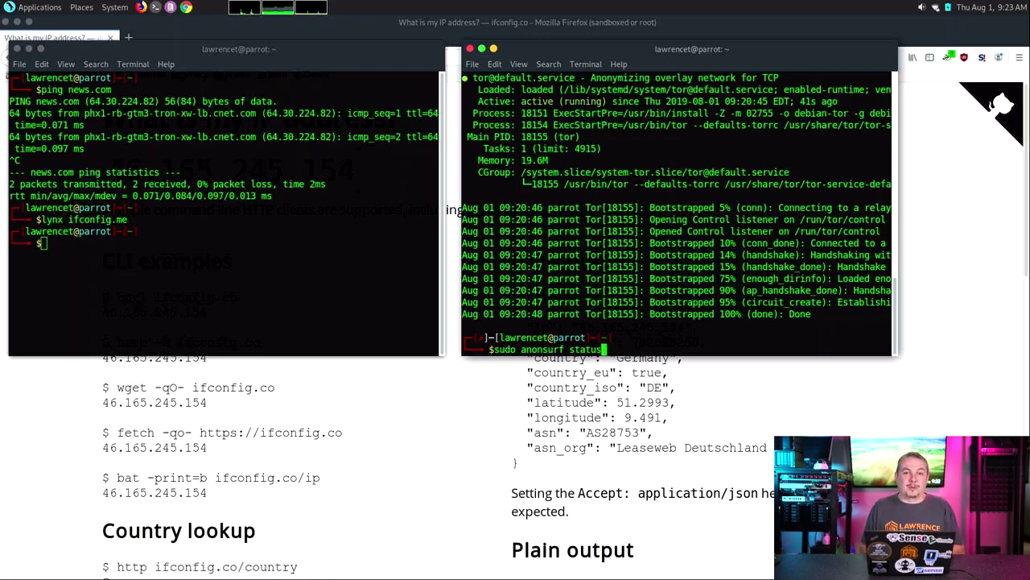
pyautogui.press('BackSpace')
pyautogui.press('BackSpace')
pyautogui.press('BackSpace')
pyautogui.press('BackSpace')
pyautogui.press('BackSpace')
pyautogui.press('Return')
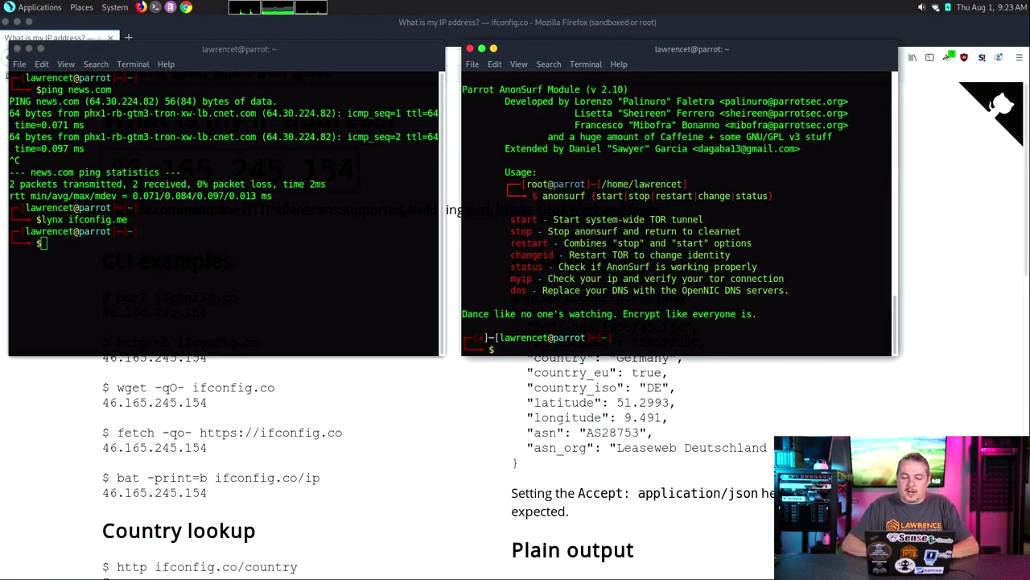
pyautogui.doubleClick(734, 50)
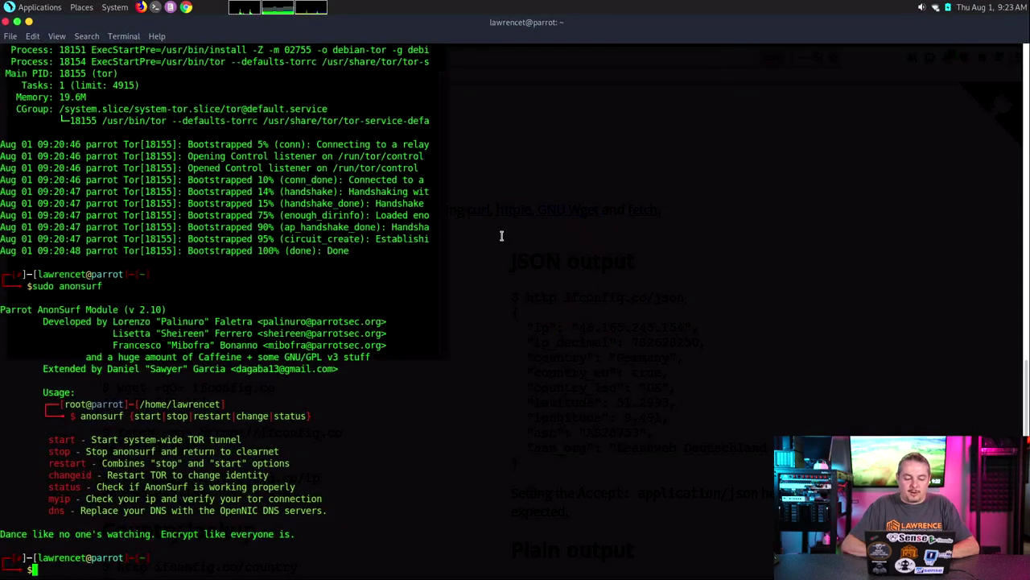
# - Run "sudo anonsurf changeid" and enter "russia" as the country for the new Tor identity
pyautogui.press('Up')
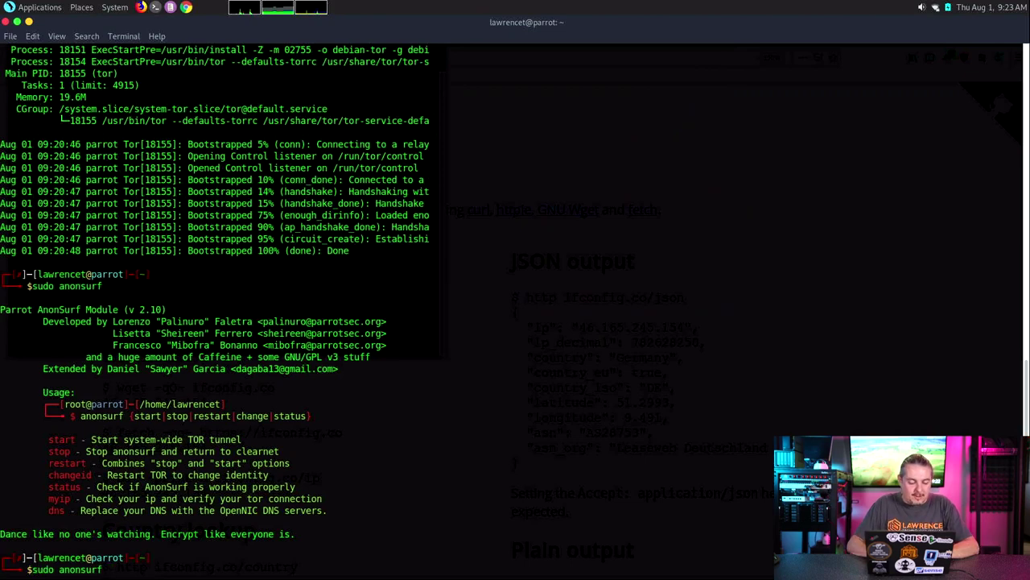
pyautogui.write('changeid')
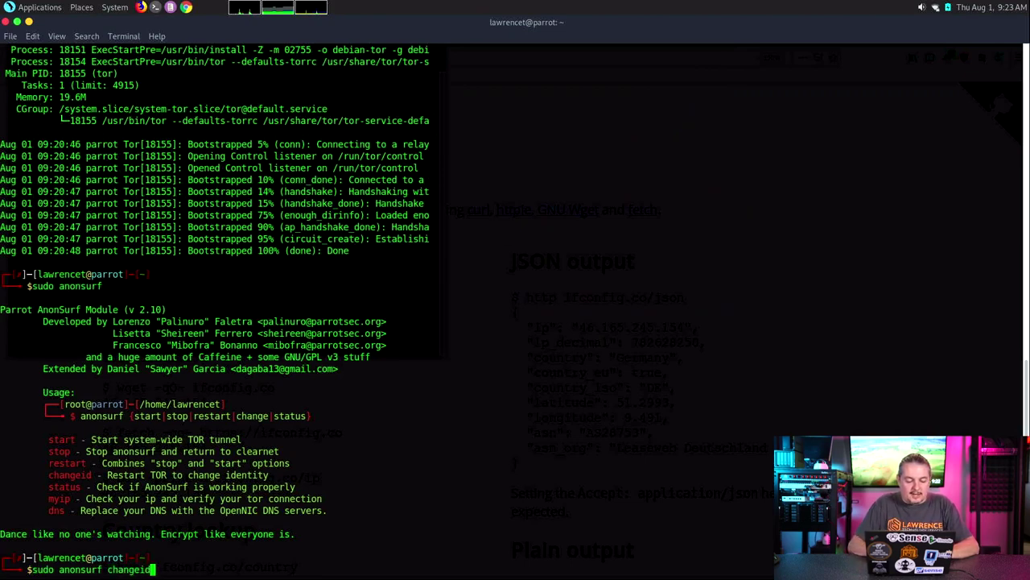
pyautogui.press('Return')
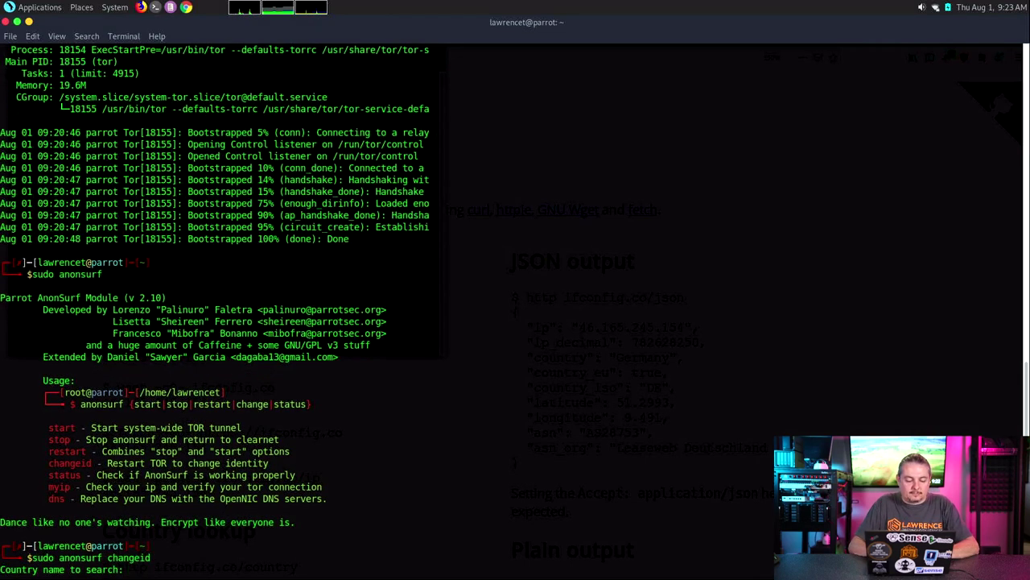
pyautogui.write('russia')
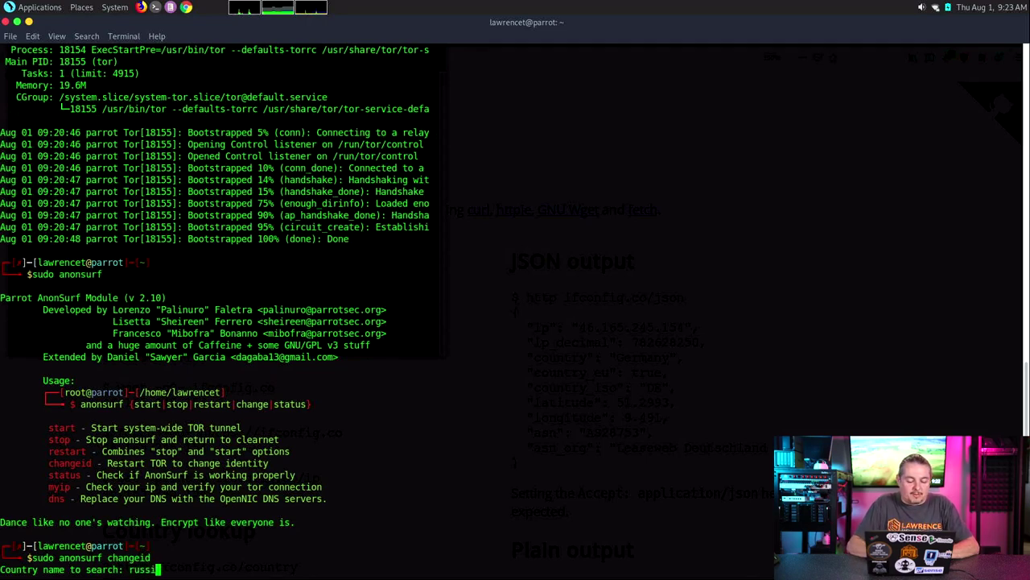
pyautogui.press('Return')
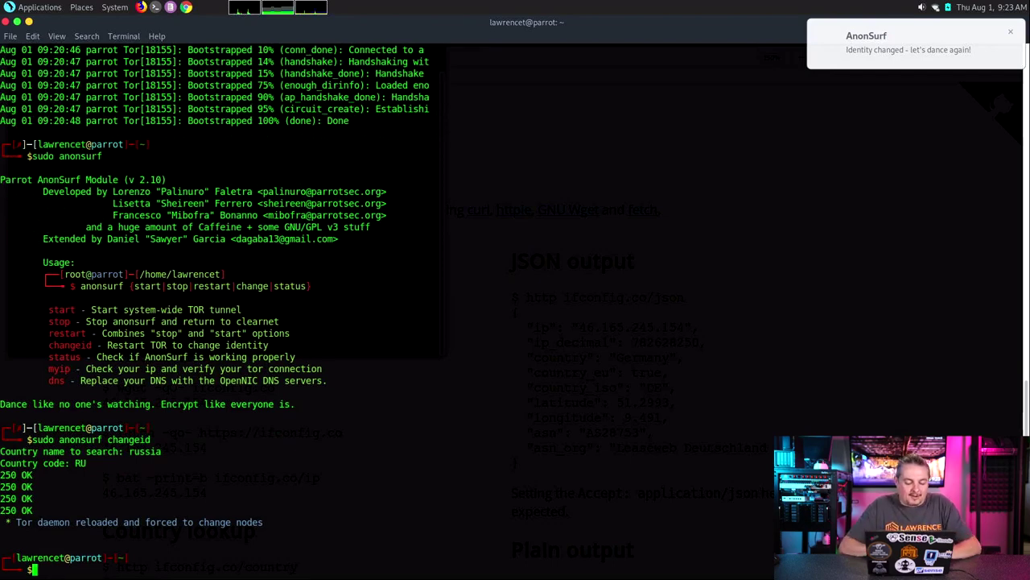
# - Switch to Firefox, reload ifconfig.co, and examine the country lookup for the new public IP
pyautogui.hotkey('alt', 'Tab')
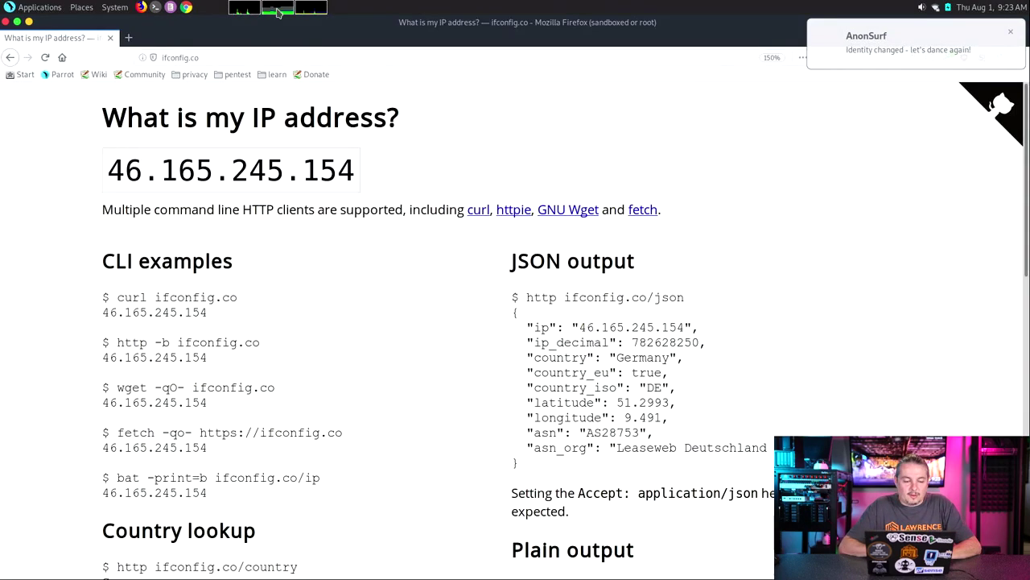
pyautogui.click(45, 57)
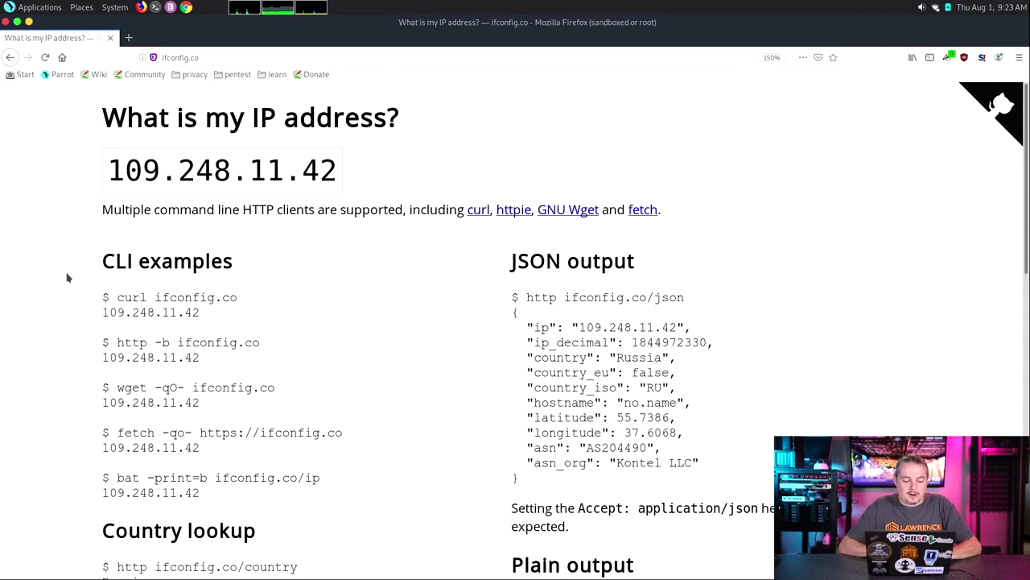
pyautogui.scroll(-5, 68, 278)
pyautogui.moveTo(110, 298); pyautogui.dragTo(103, 301)
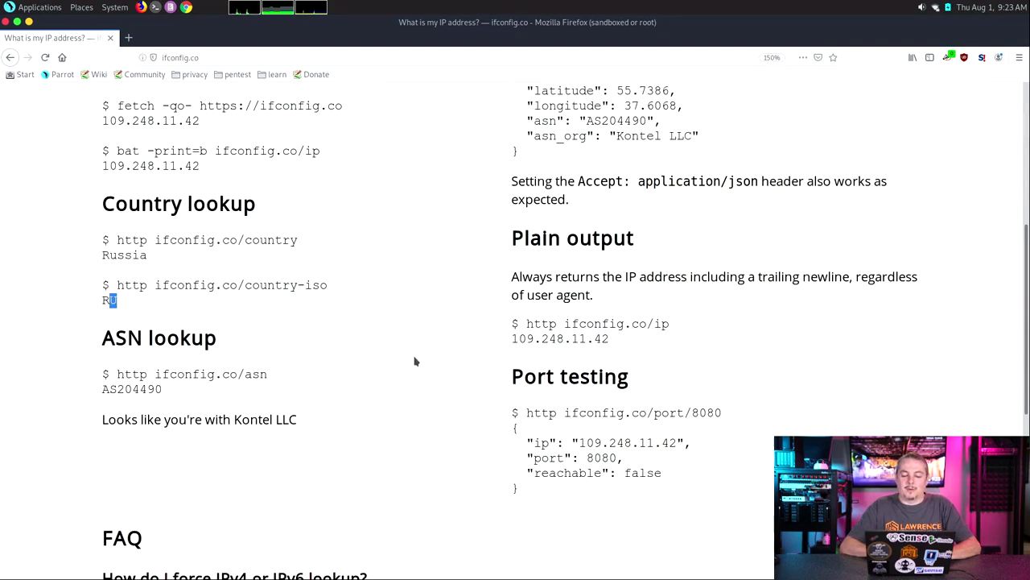
pyautogui.scroll(5, 415, 362)
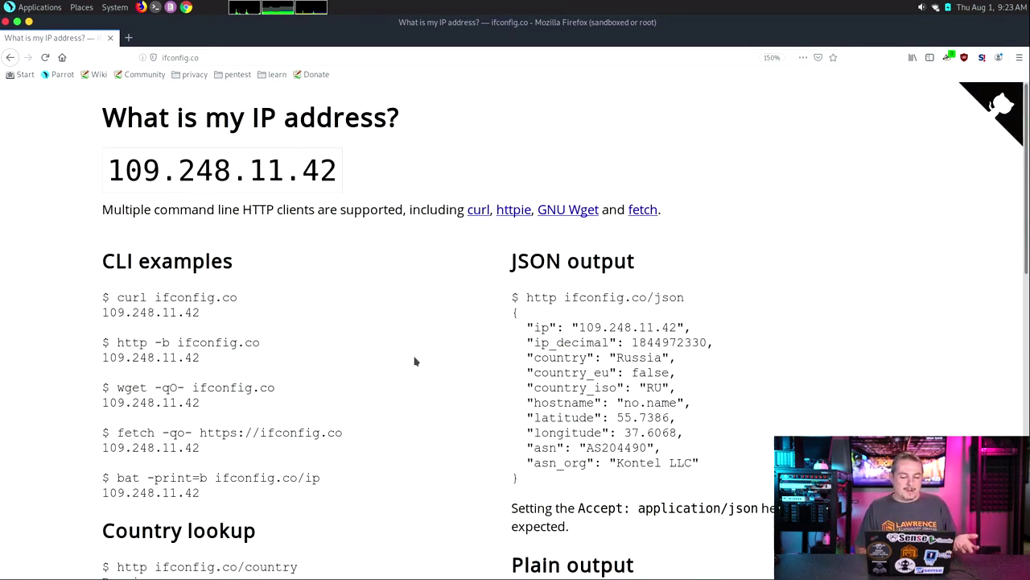
# - Back in the AnonSurf terminal, rerun "sudo anonsurf changeid" with an empty country name to list all selectable countries
pyautogui.hotkey('alt', 'Tab')
pyautogui.press('Up')
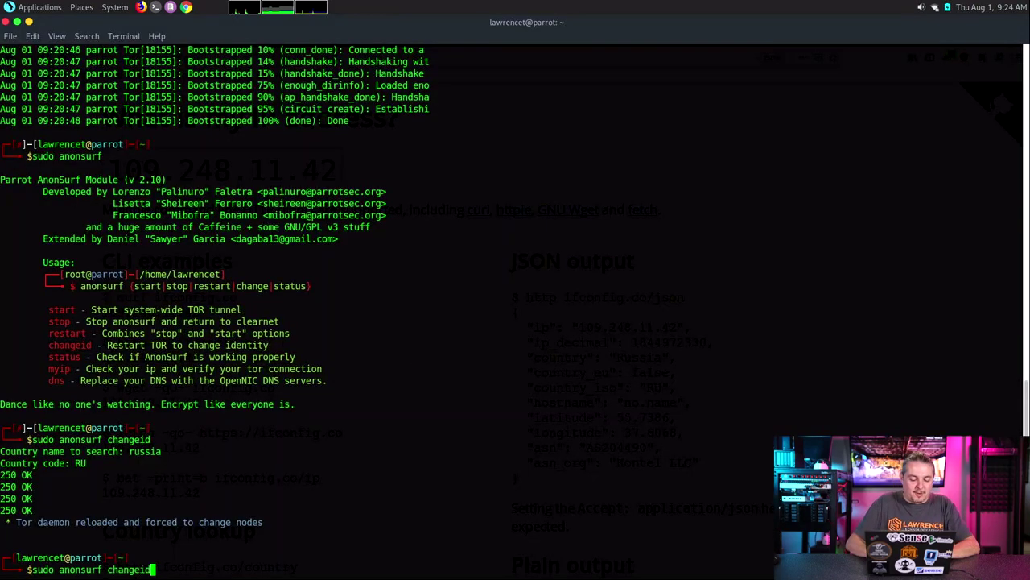
pyautogui.press('Return')
pyautogui.press('Return')
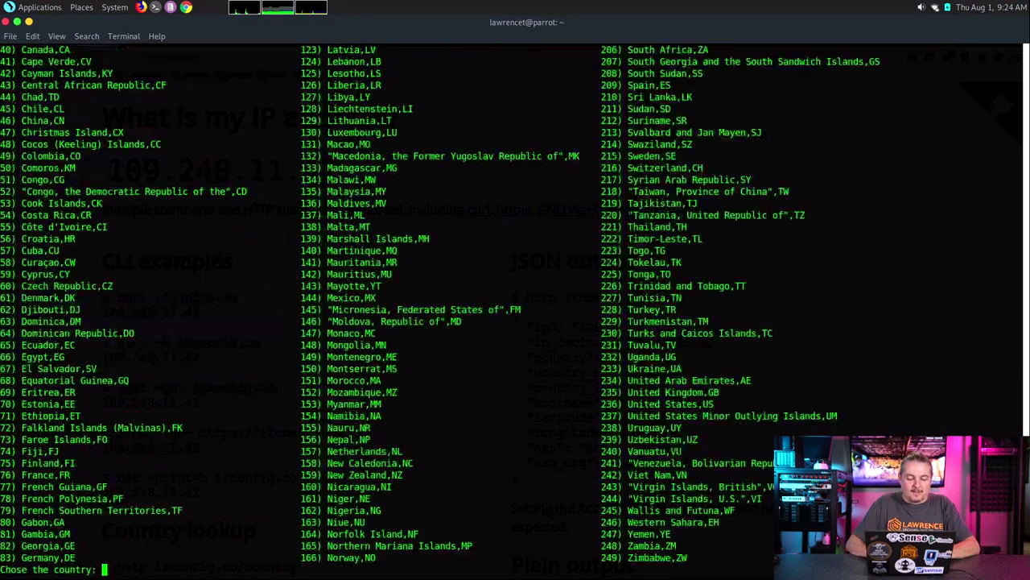
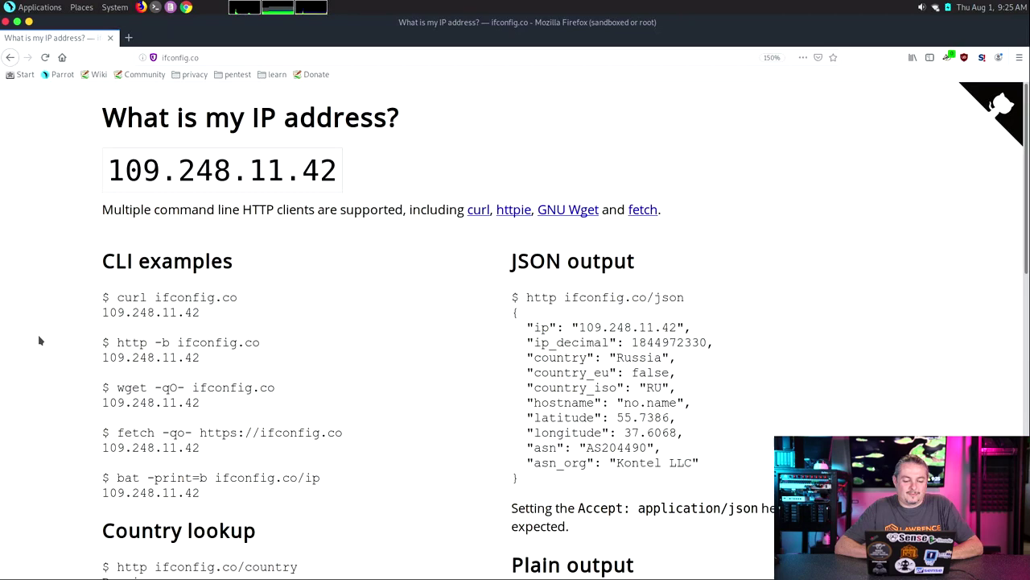
# - Reload ifconfig.co in Firefox and check the public IP and its country and ASN lookup
pyautogui.scroll(-5, 58, 304)
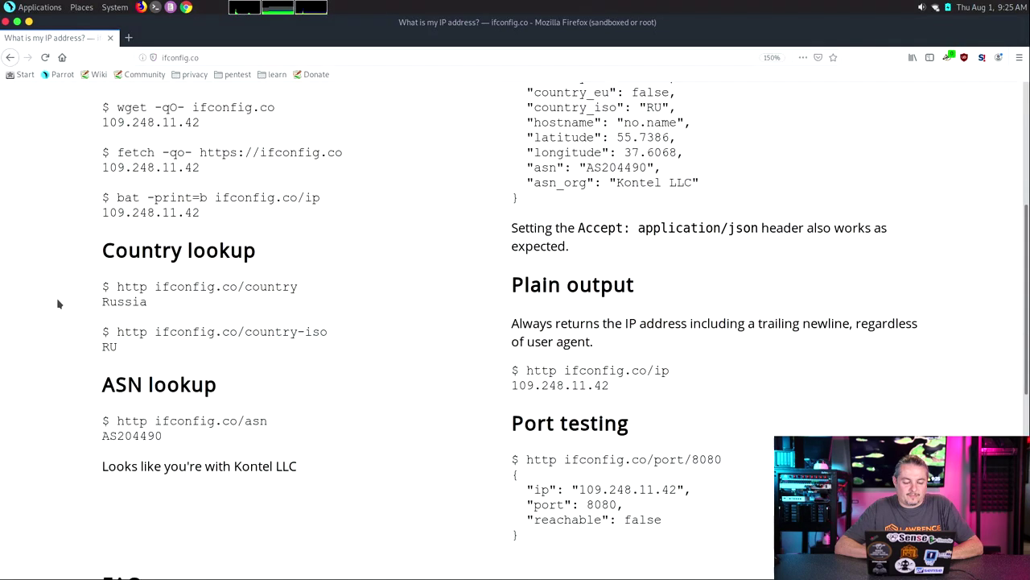
pyautogui.click(45, 57)
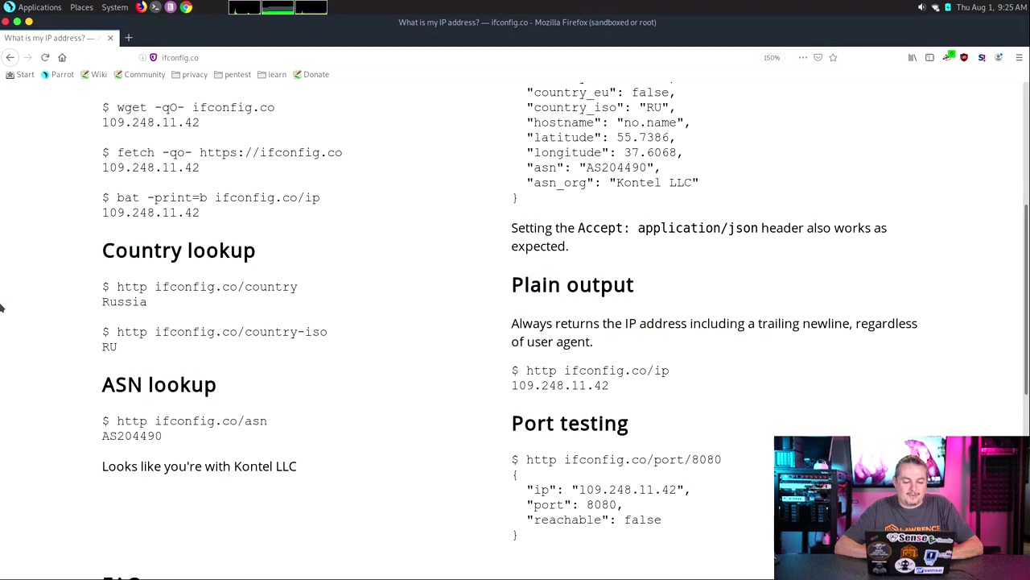
pyautogui.scroll(5, 2, 307)
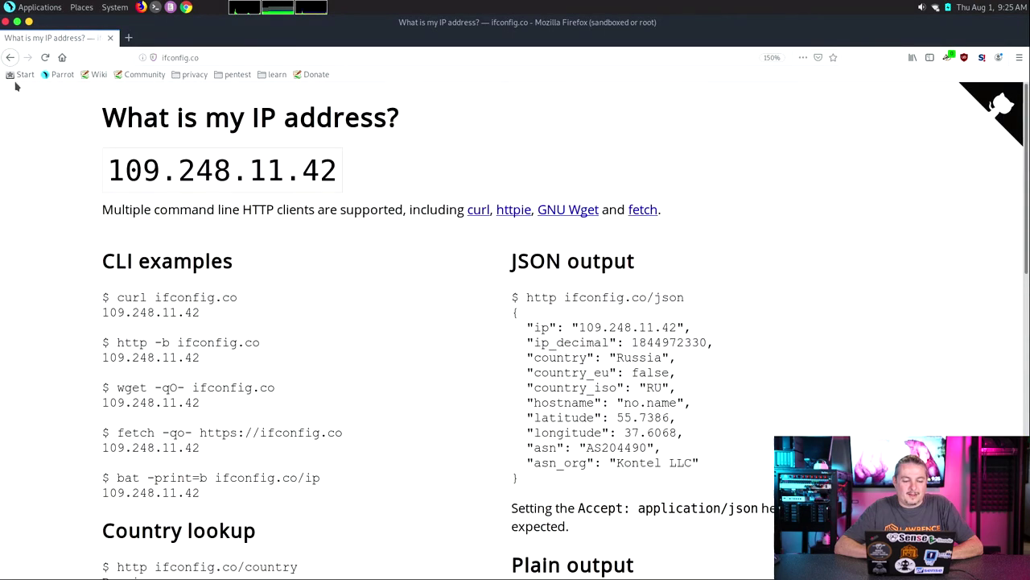
# - Open ipchicken.com in a new Firefox tab to check the public IP, and close the ifconfig.co tab
pyautogui.click(128, 38)
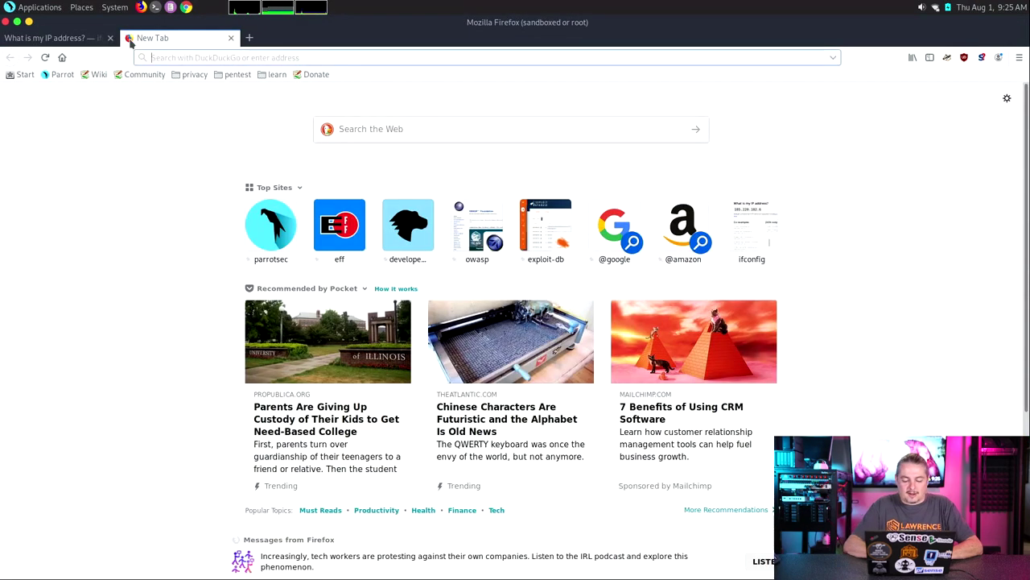
pyautogui.write('ipchi')
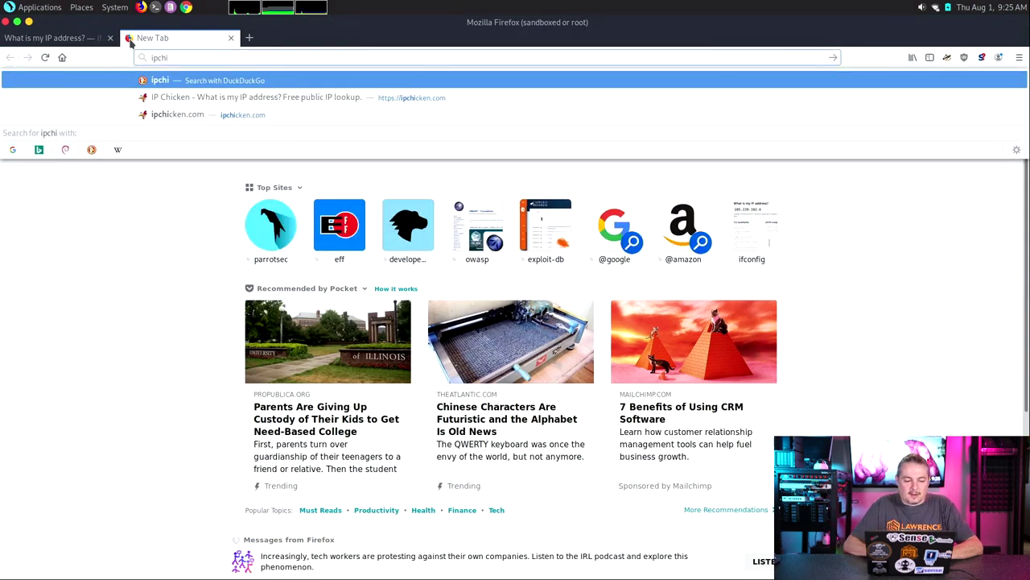
pyautogui.press('Down')
pyautogui.press('Down')
pyautogui.press('Return')
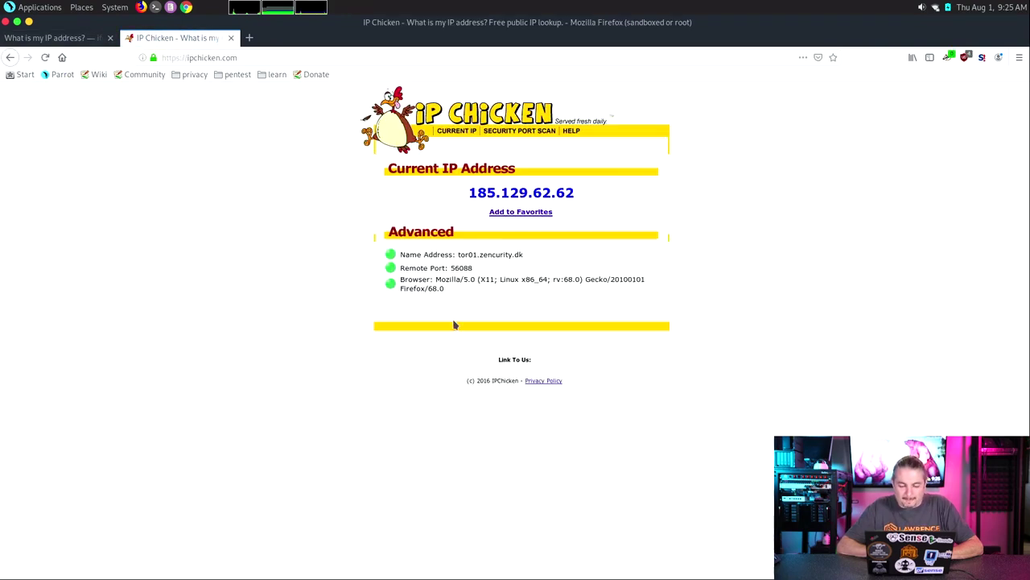
pyautogui.click(109, 39)
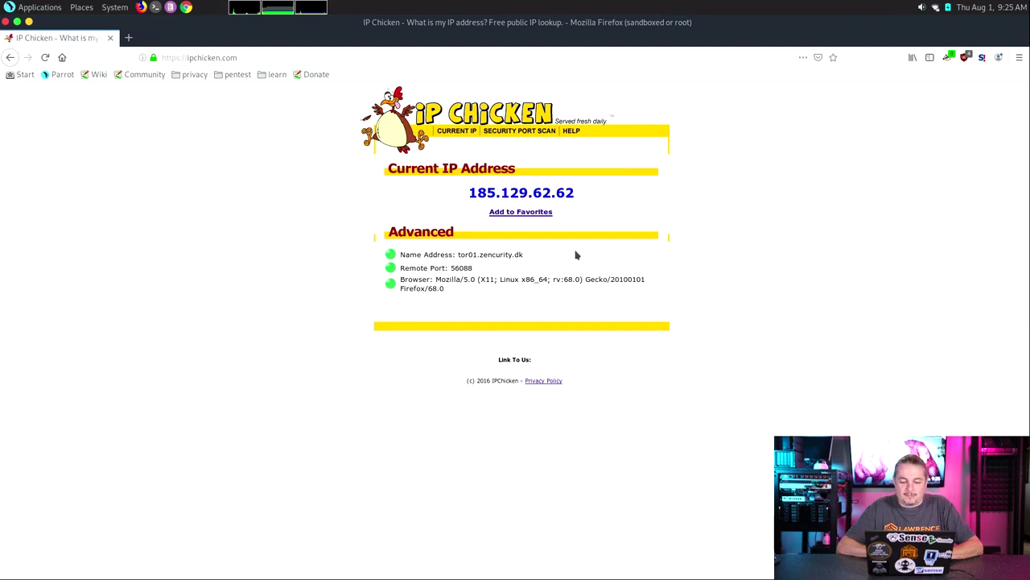
# - Copy the domain zencurity.dk from IP Chicken's Name Address line and open it in a new tab
pyautogui.moveTo(456, 254); pyautogui.dragTo(585, 259)
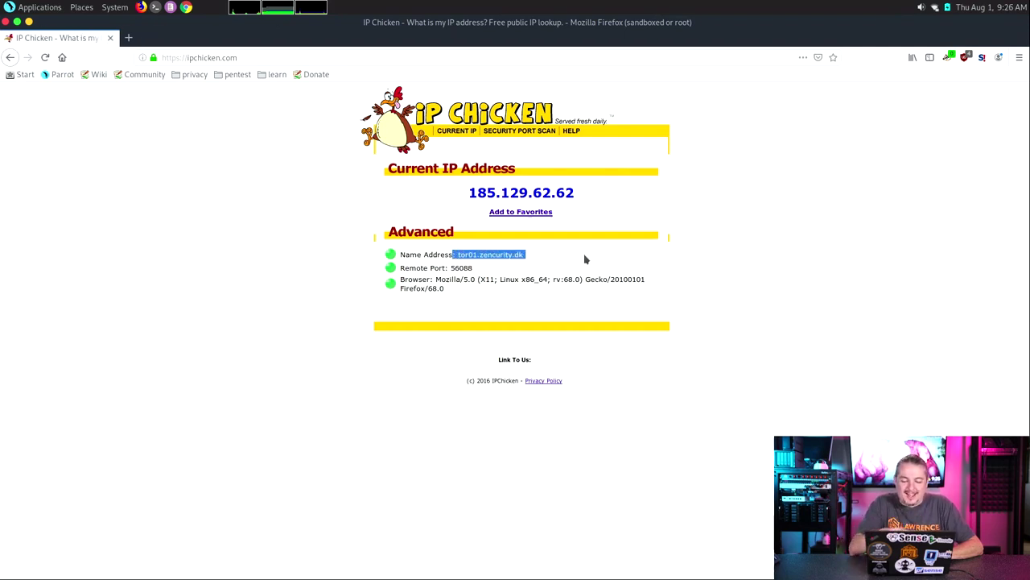
pyautogui.click(500, 249)
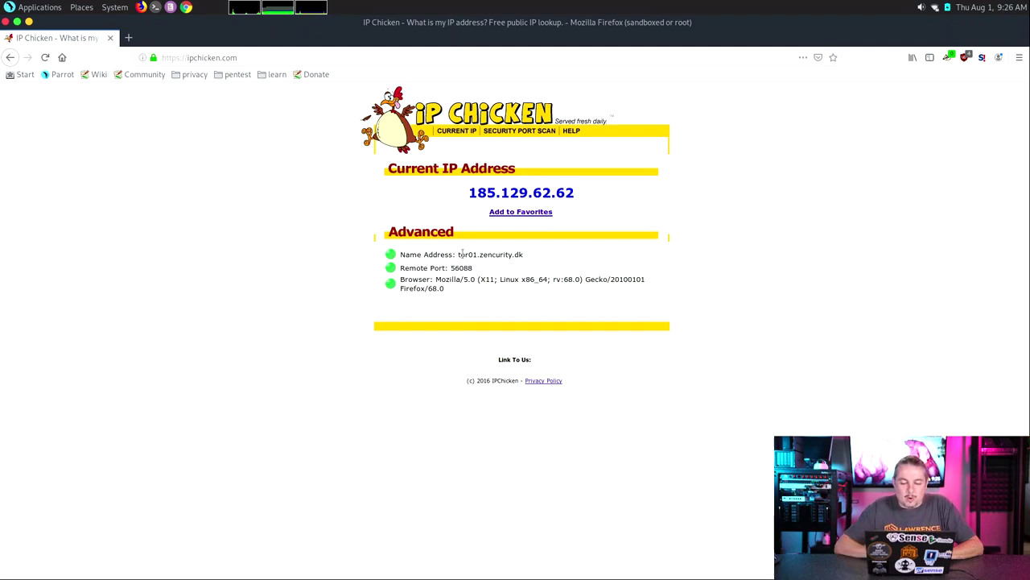
pyautogui.moveTo(460, 255); pyautogui.dragTo(528, 259)
pyautogui.click(478, 254)
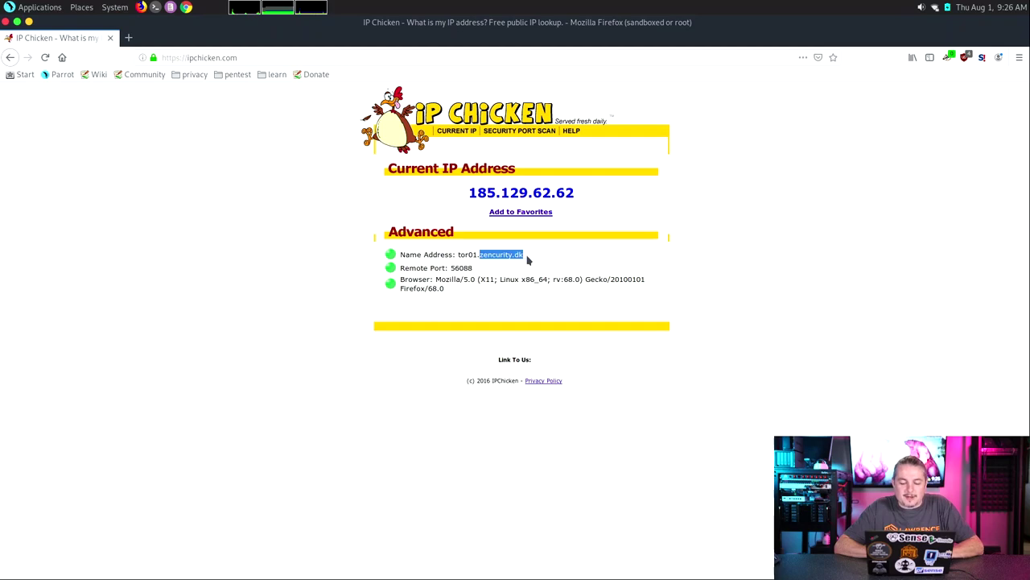
pyautogui.hotkey('ctrl', 'c')
pyautogui.click(128, 38)
pyautogui.hotkey('ctrl', 'v')
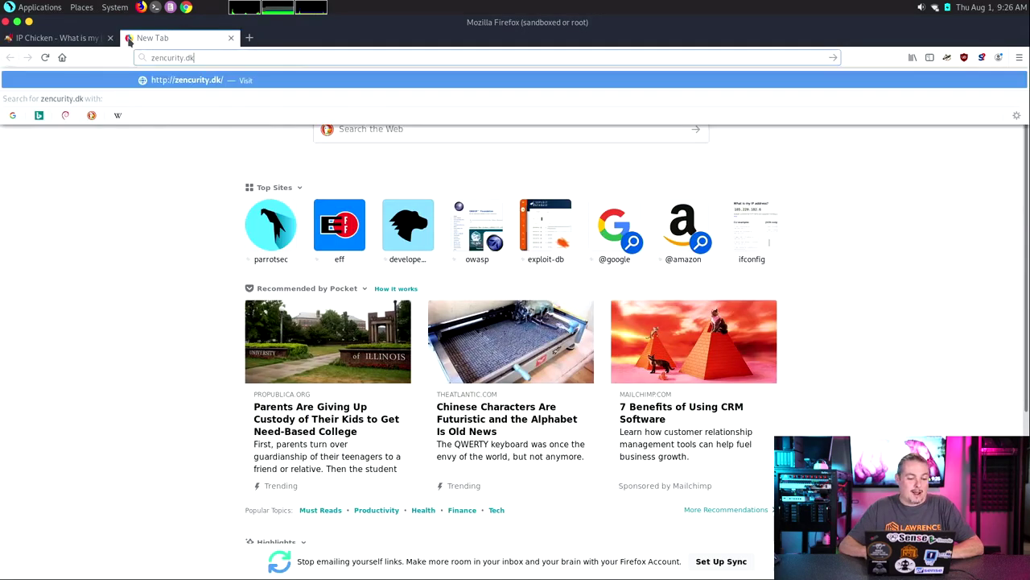
pyautogui.press('Return')
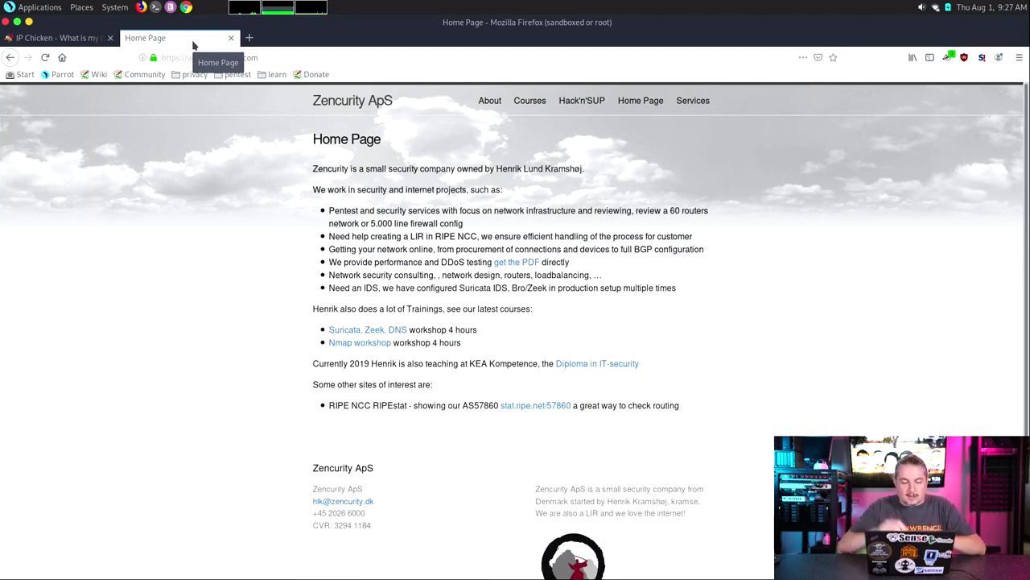
# - Restore the maximized Firefox window, move it aside to expose the terminal, and quit Firefox, closing both tabs
pyautogui.doubleClick(322, 37)
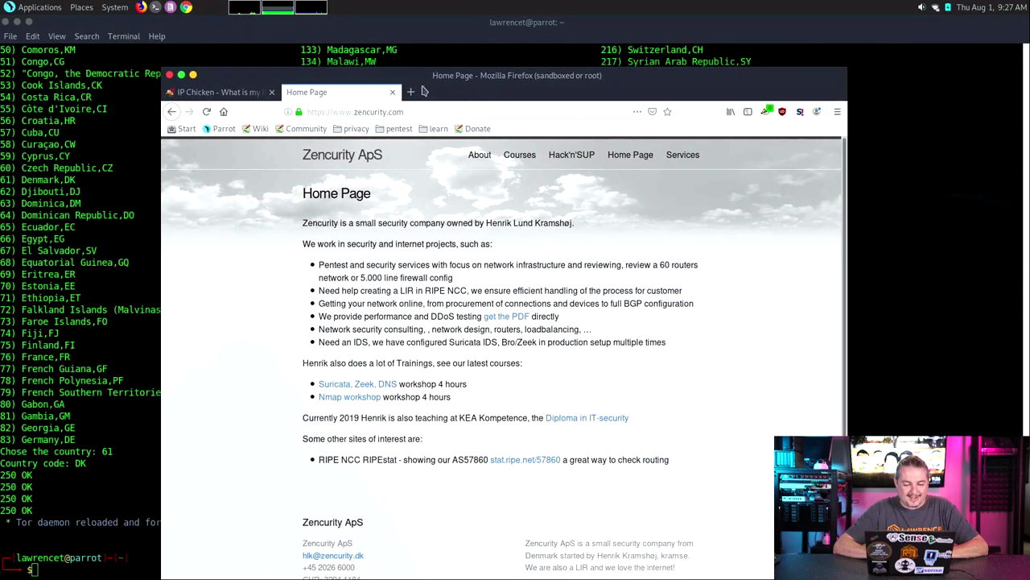
pyautogui.moveTo(567, 84); pyautogui.dragTo(573, 84)
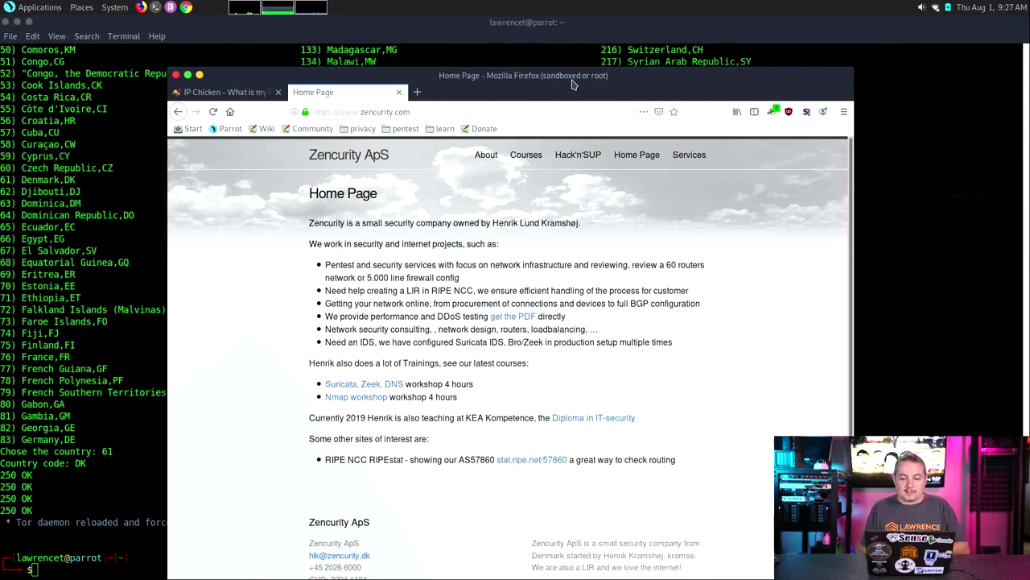
pyautogui.moveTo(572, 83); pyautogui.dragTo(637, 84)
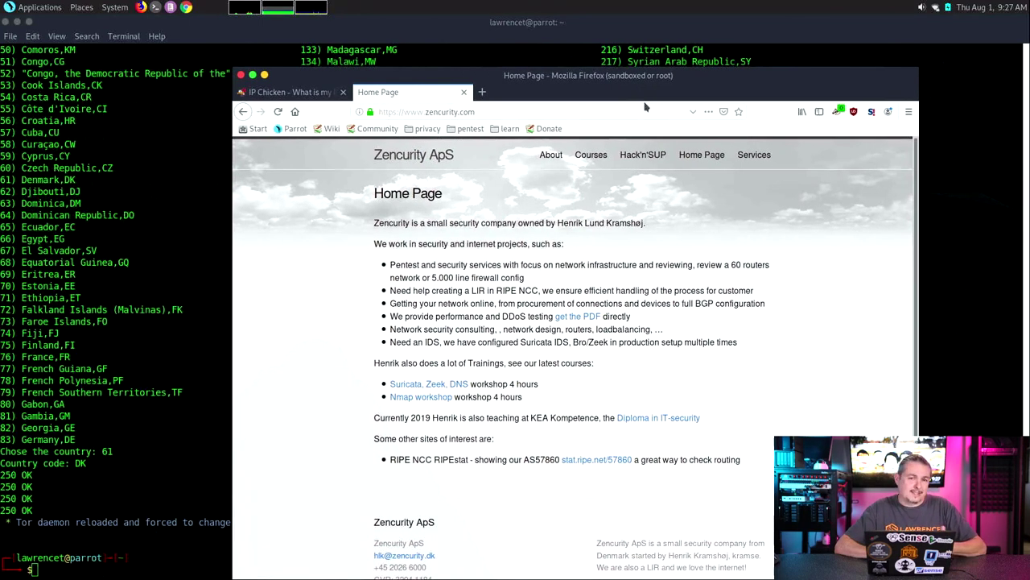
pyautogui.click(240, 74)
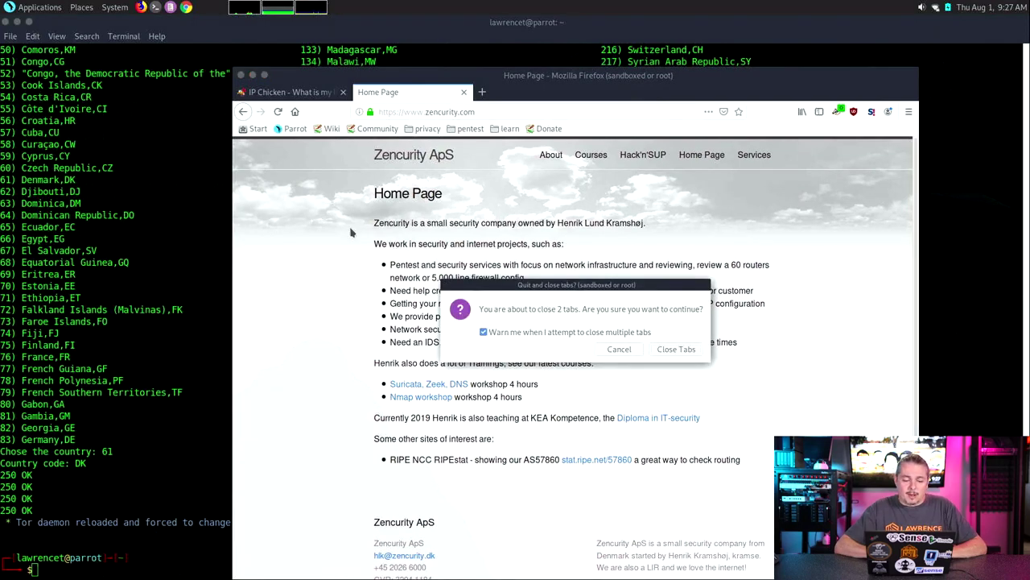
pyautogui.click(677, 349)
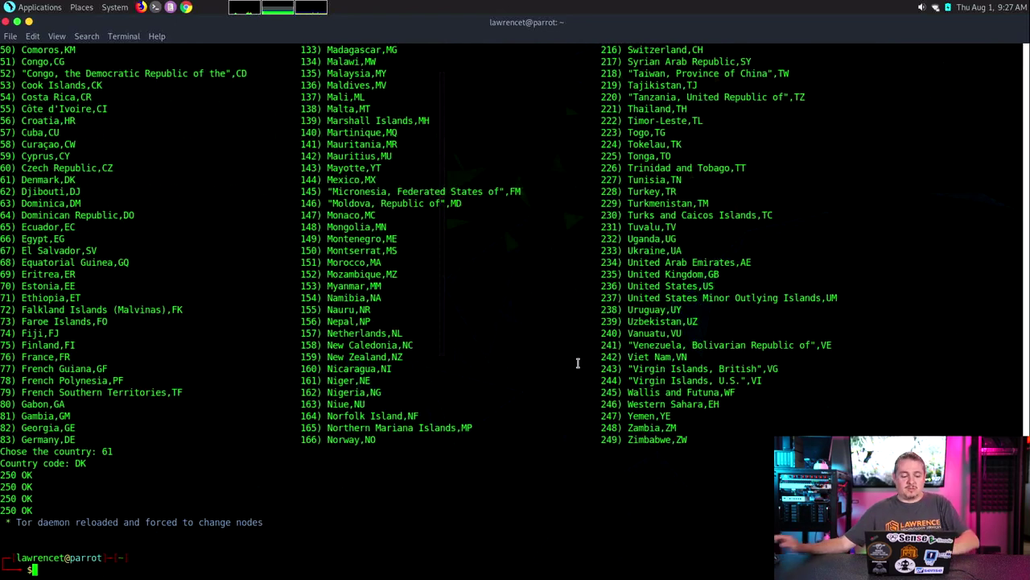
# - Run "sudo anonsurf stop" in the terminal and agree to kill dangerous applications and clean application caches
pyautogui.press('Up')
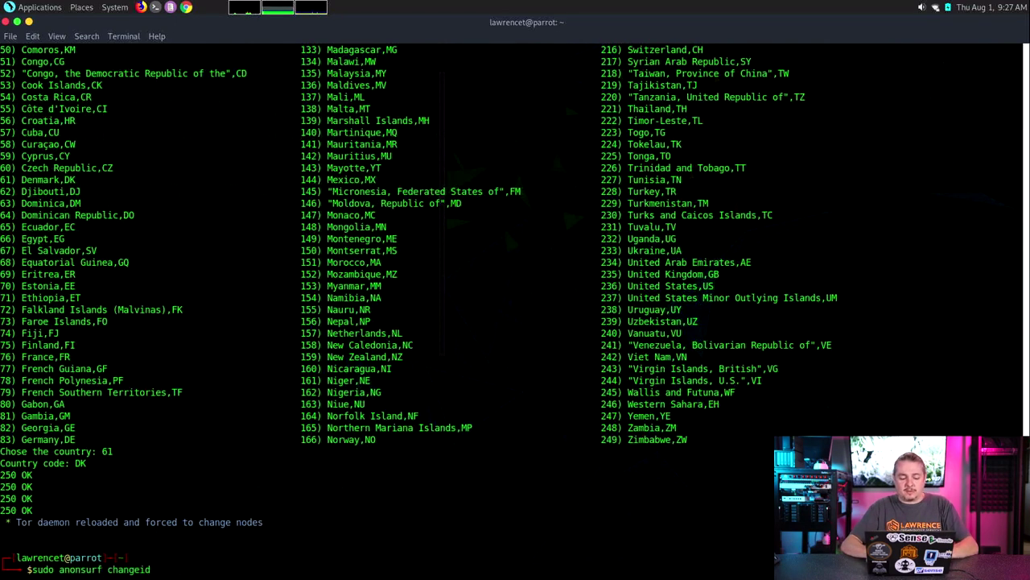
pyautogui.press('BackSpace')
pyautogui.press('BackSpace')
pyautogui.press('BackSpace')
pyautogui.press('BackSpace')
pyautogui.press('BackSpace')
pyautogui.press('BackSpace')
pyautogui.press('BackSpace')
pyautogui.press('BackSpace')
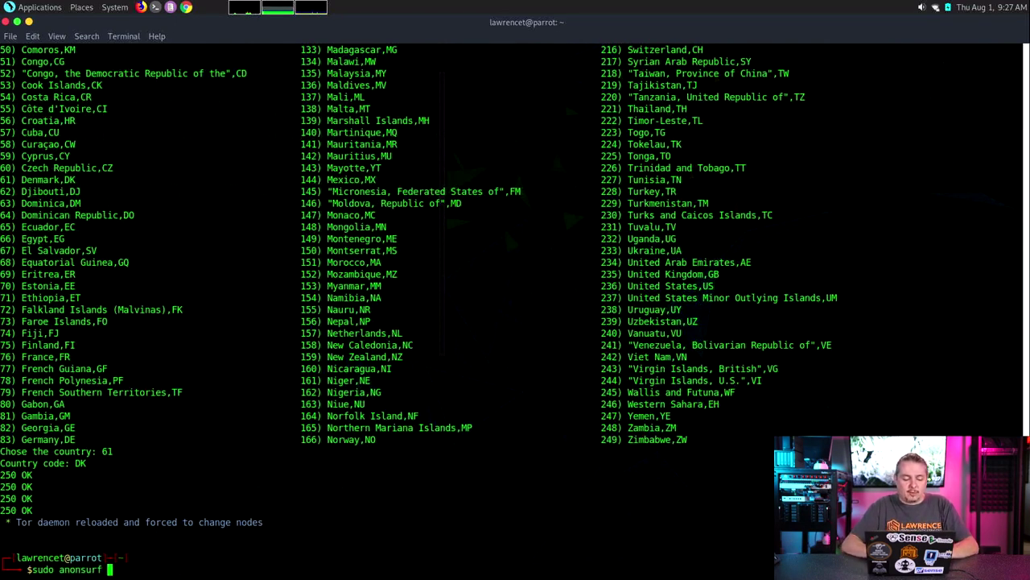
pyautogui.write('stop')
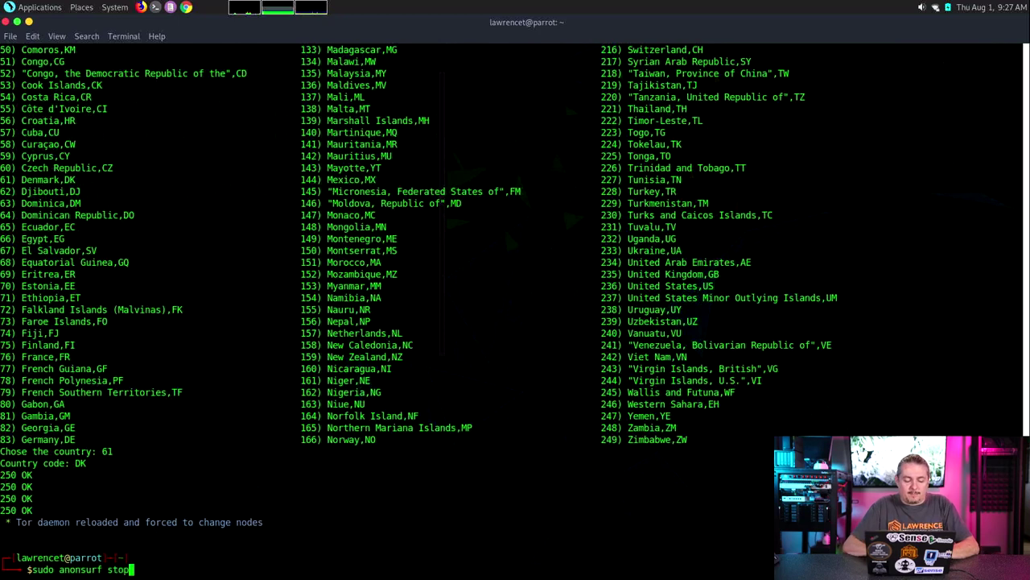
pyautogui.press('Return')
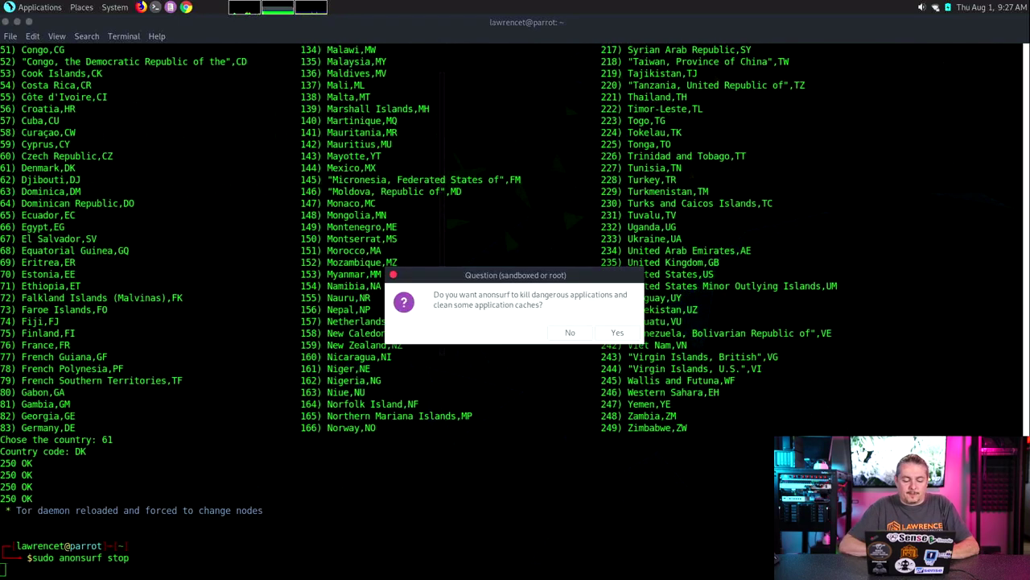
pyautogui.click(617, 332)
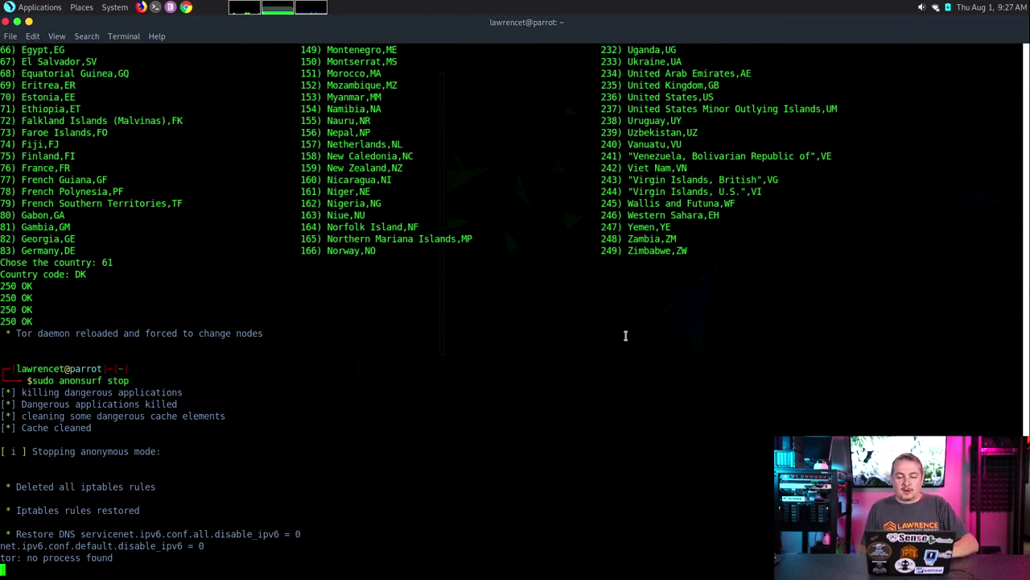
# - Bring the main AnonSurf terminal back to the front and launch Firefox on the Parrot start page
pyautogui.hotkey('alt', 'Tab')
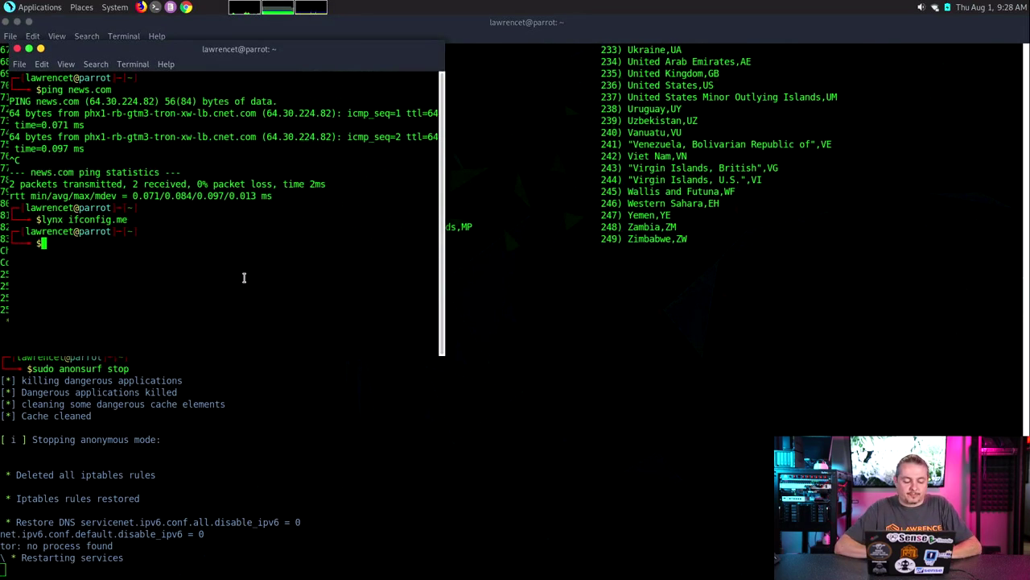
pyautogui.click(601, 432)
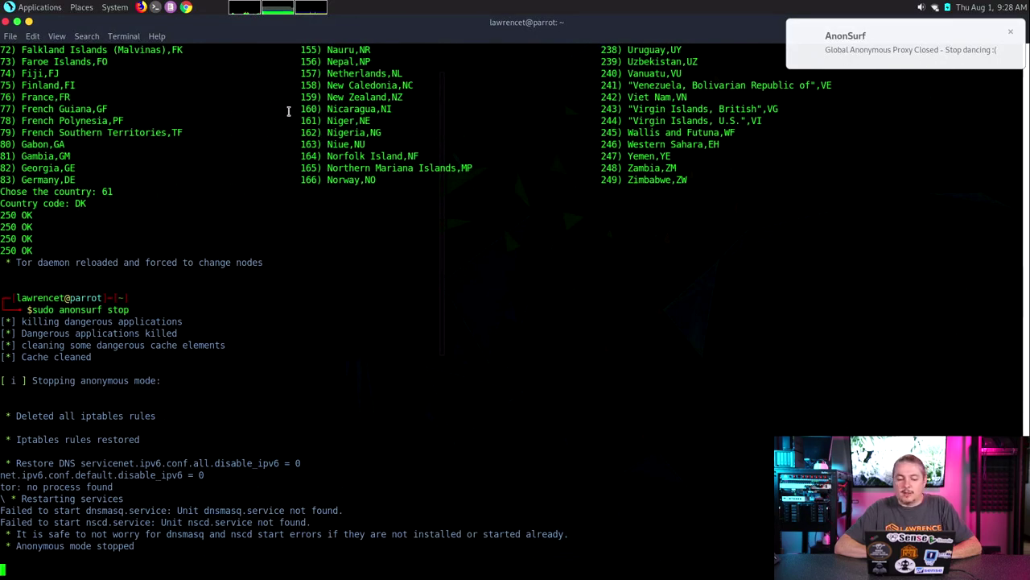
pyautogui.click(142, 7)
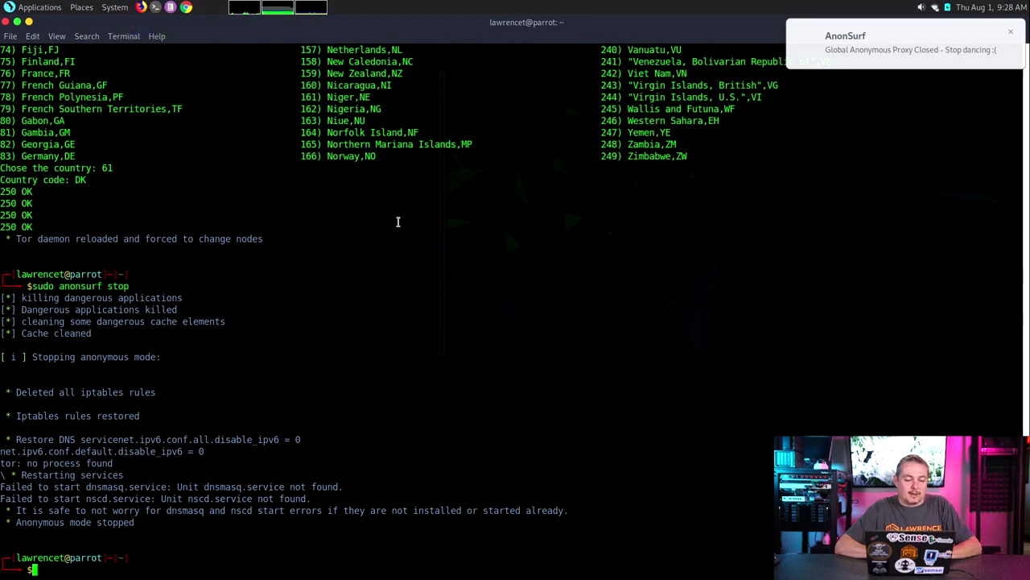
pyautogui.click(606, 393)
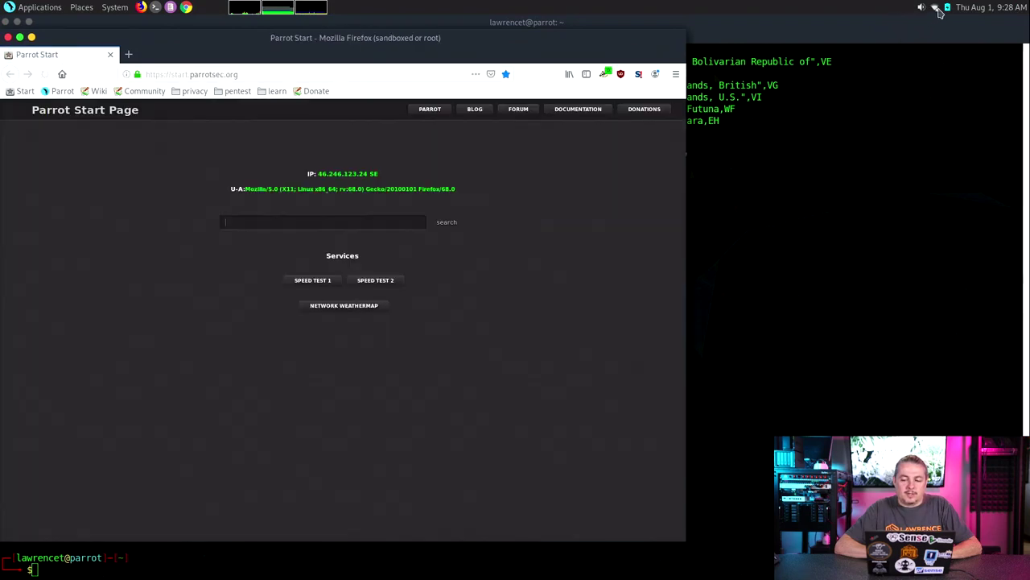
pyautogui.moveTo(939, 11)
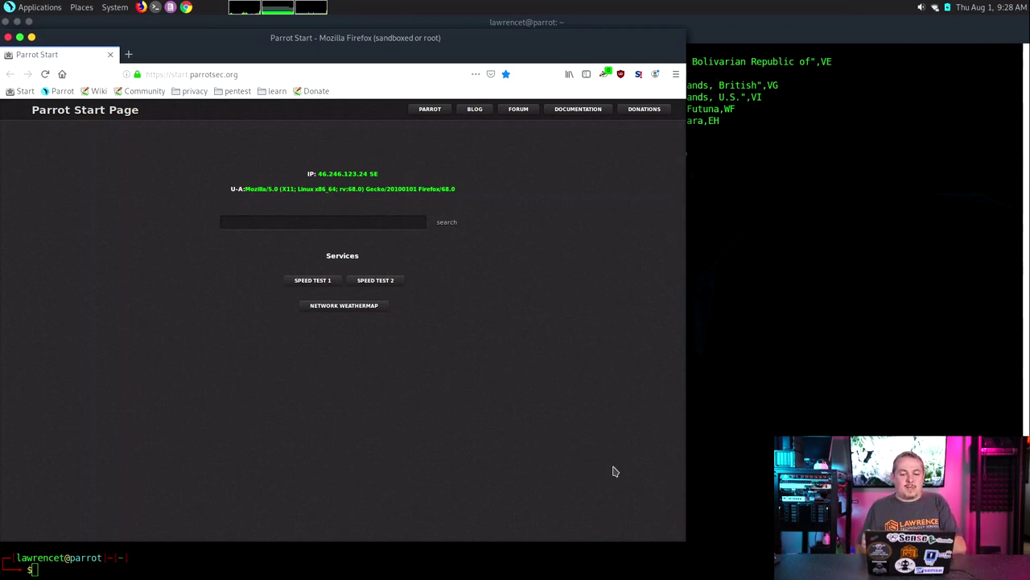
pyautogui.moveTo(614, 471); pyautogui.dragTo(362, 71)
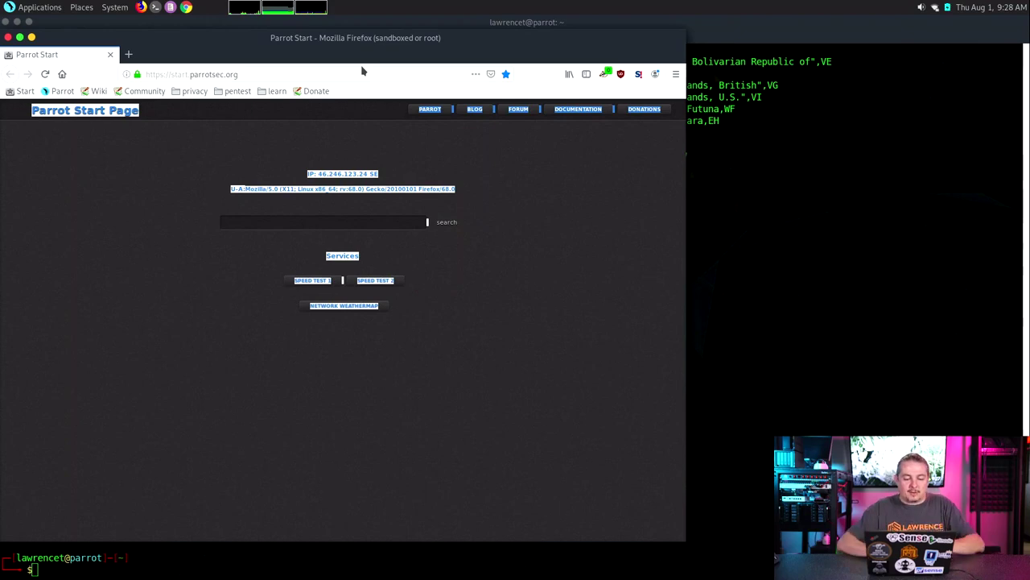
# - Load ifconfig.co in Firefox and examine the public IP and the country lookup examples
pyautogui.click(358, 73)
pyautogui.write('ifconfig.co/')
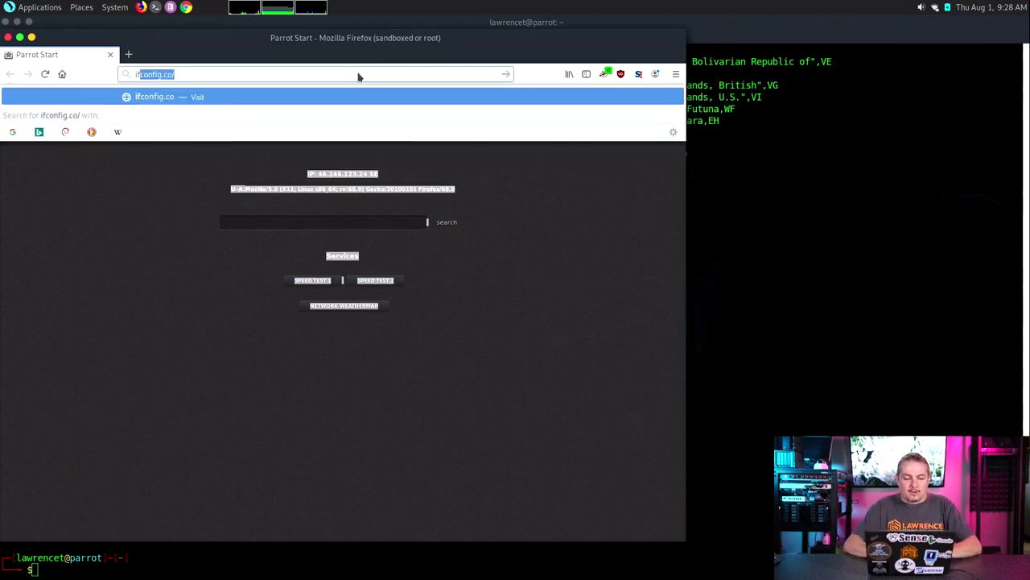
pyautogui.press('Return')
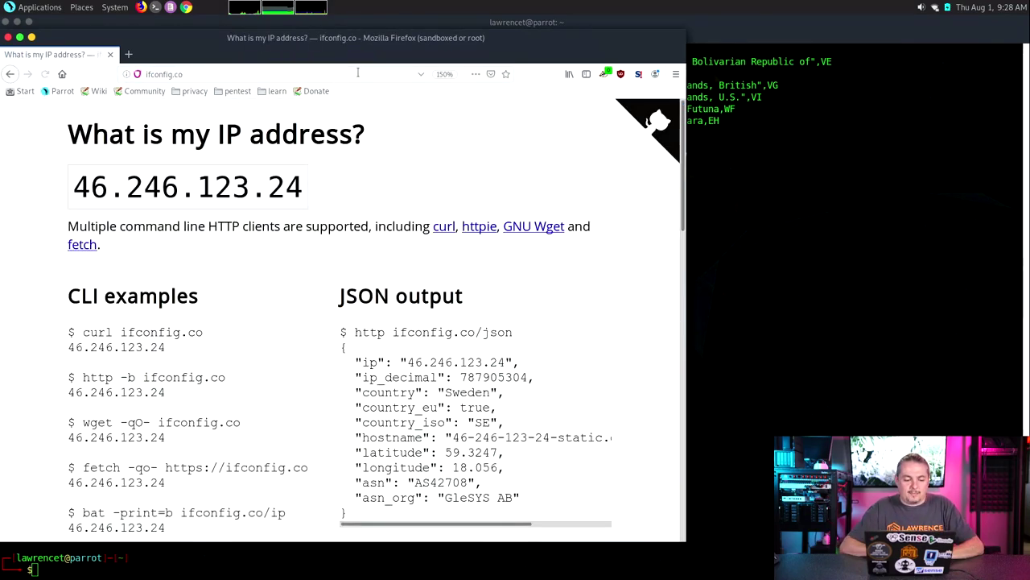
pyautogui.scroll(-5, 231, 257)
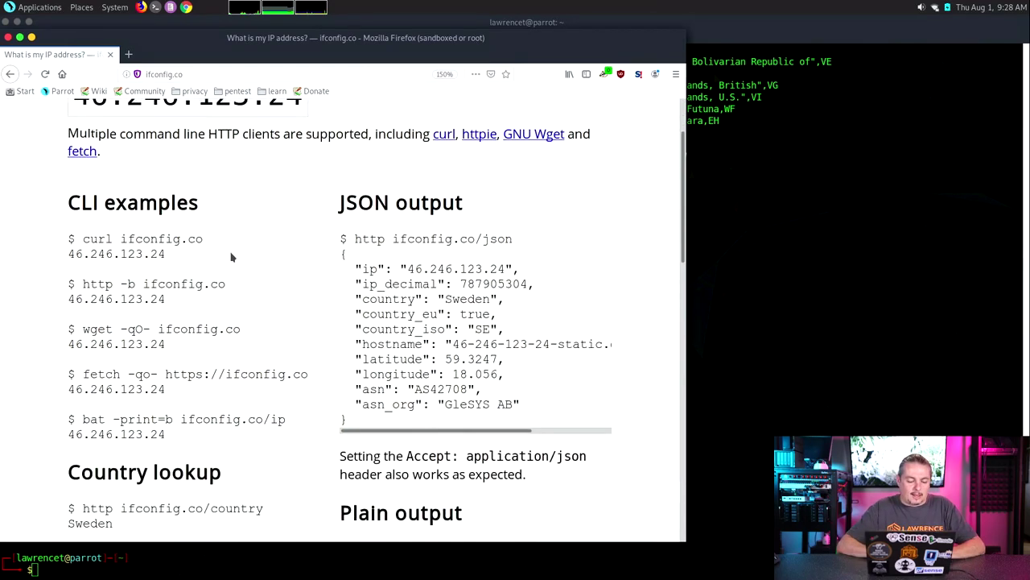
# - Load ifconfig.co/country to check which country the public IP belongs to
pyautogui.click(252, 74)
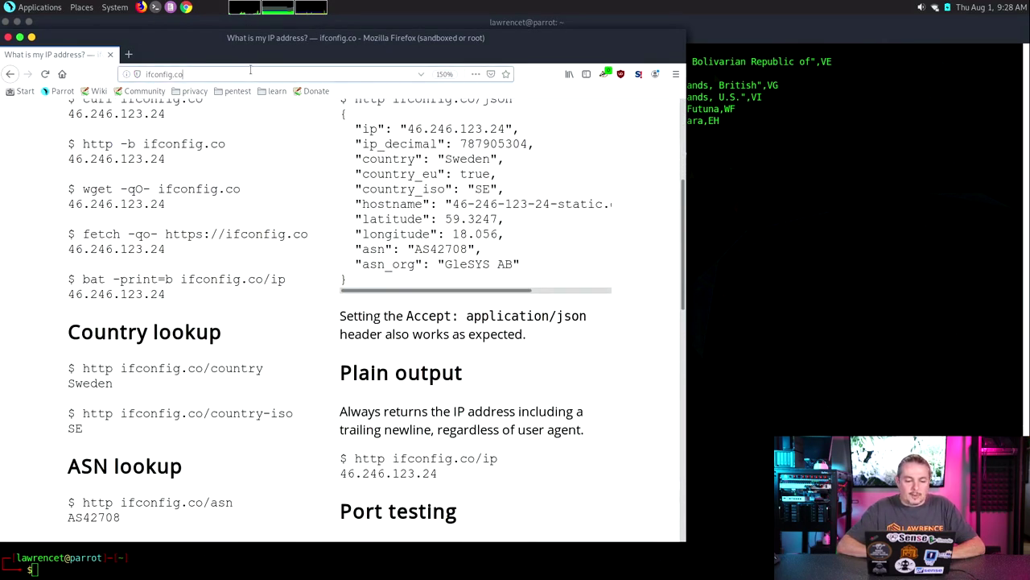
pyautogui.write('/count')
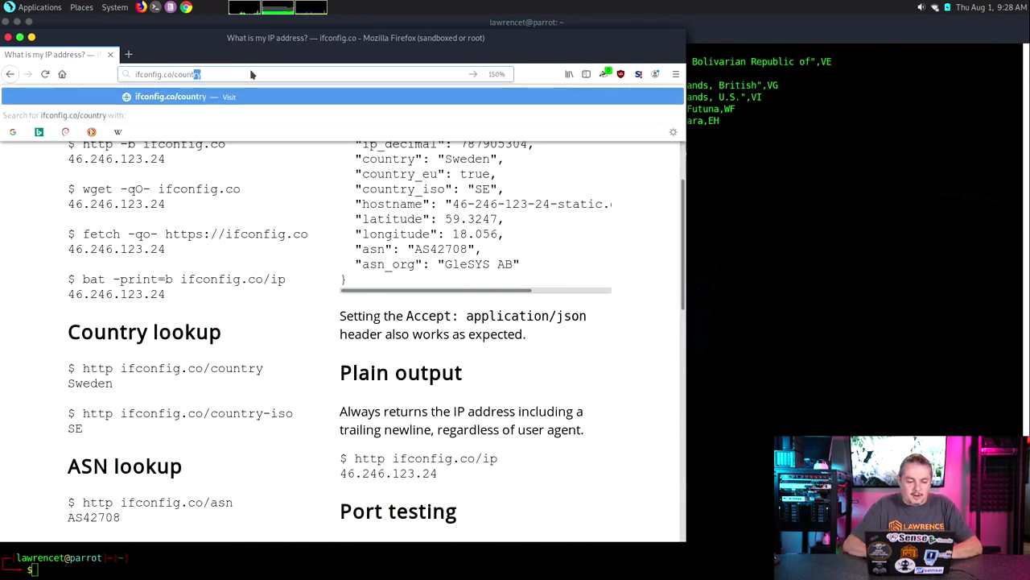
pyautogui.press('Return')
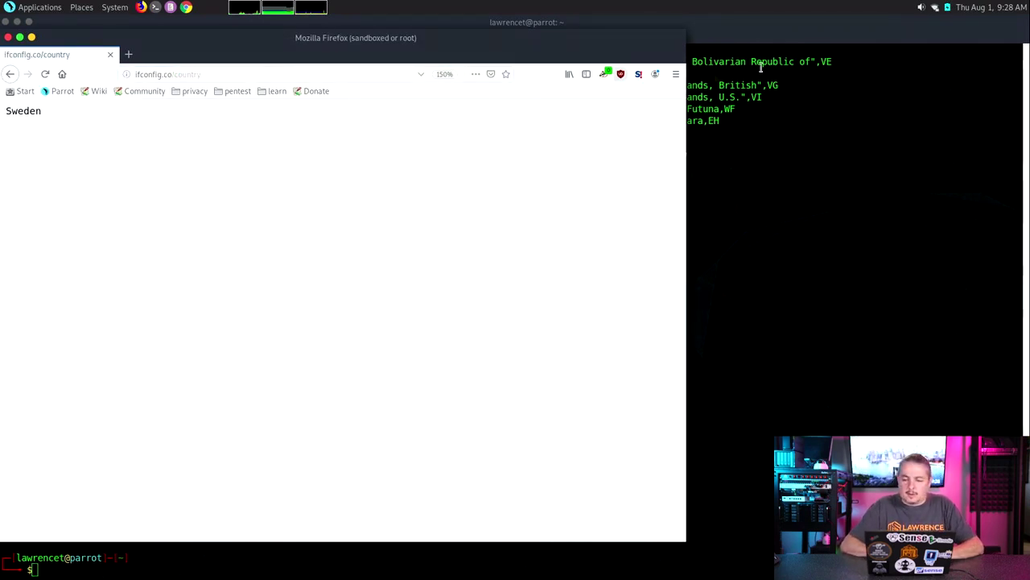
# - Disconnect the PIA Sweden VPN connection and reload the ifconfig.co/country page
pyautogui.click(936, 7)
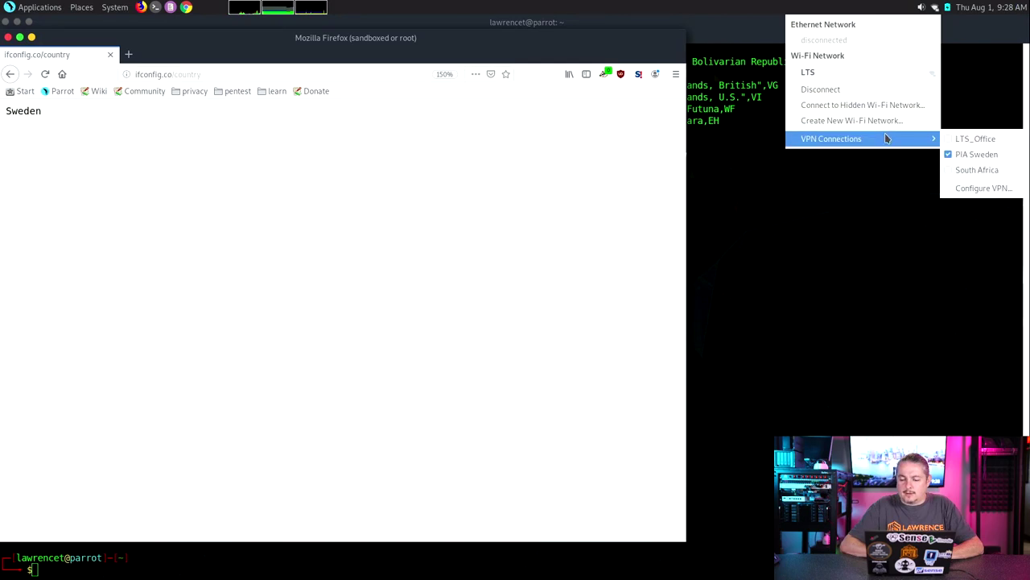
pyautogui.moveTo(902, 260)
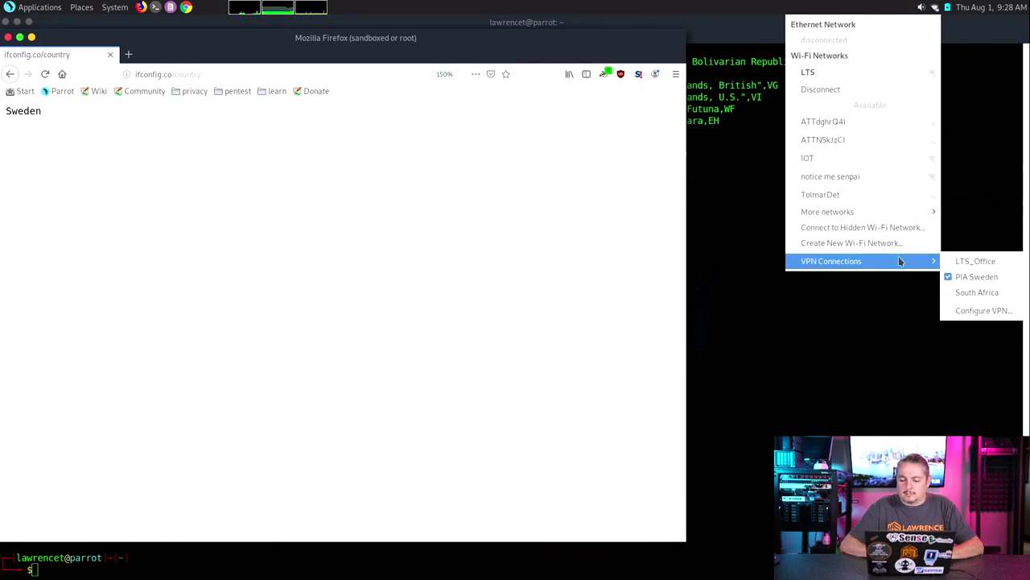
pyautogui.click(966, 272)
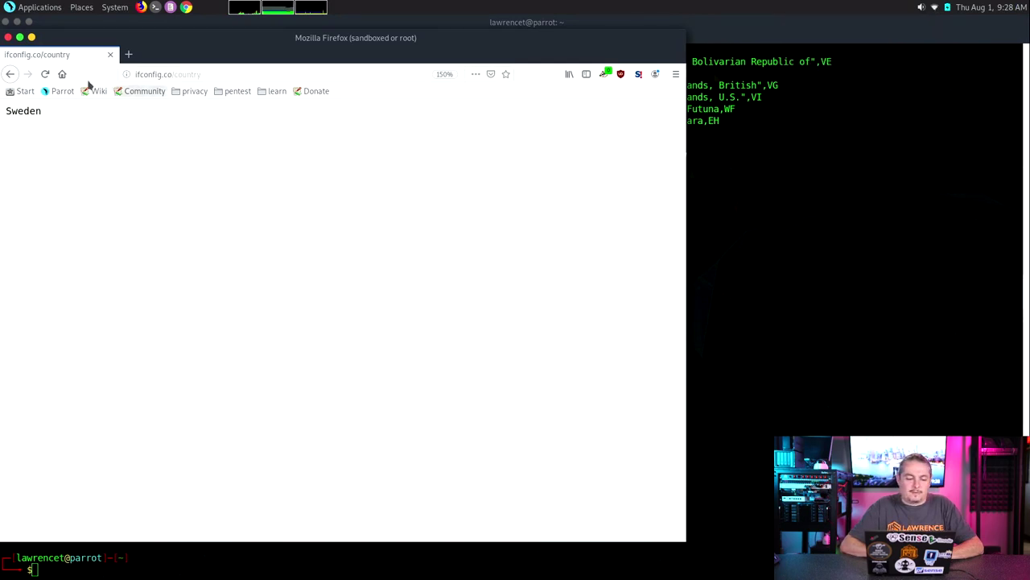
pyautogui.click(45, 75)
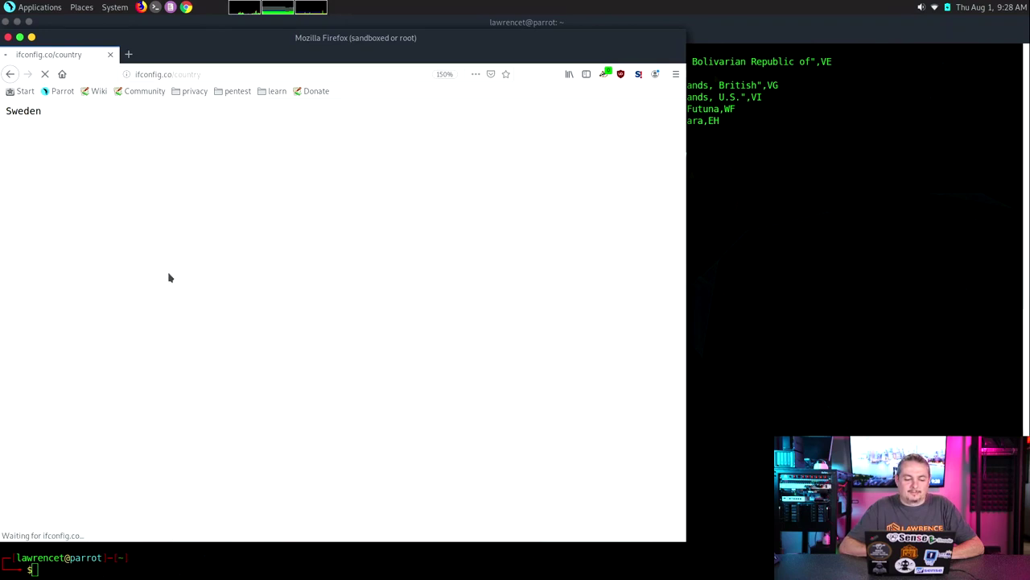
pyautogui.click(45, 74)
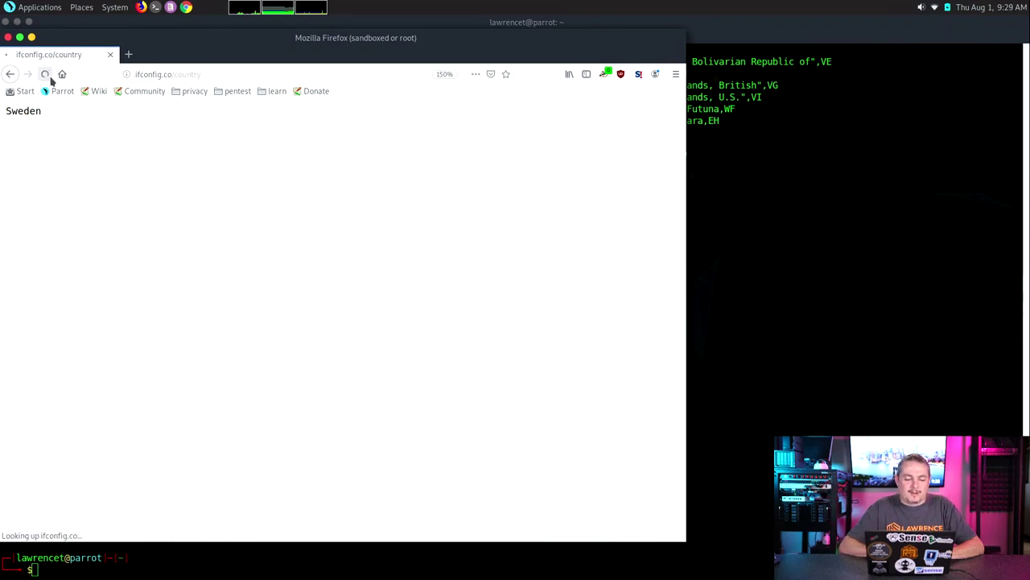